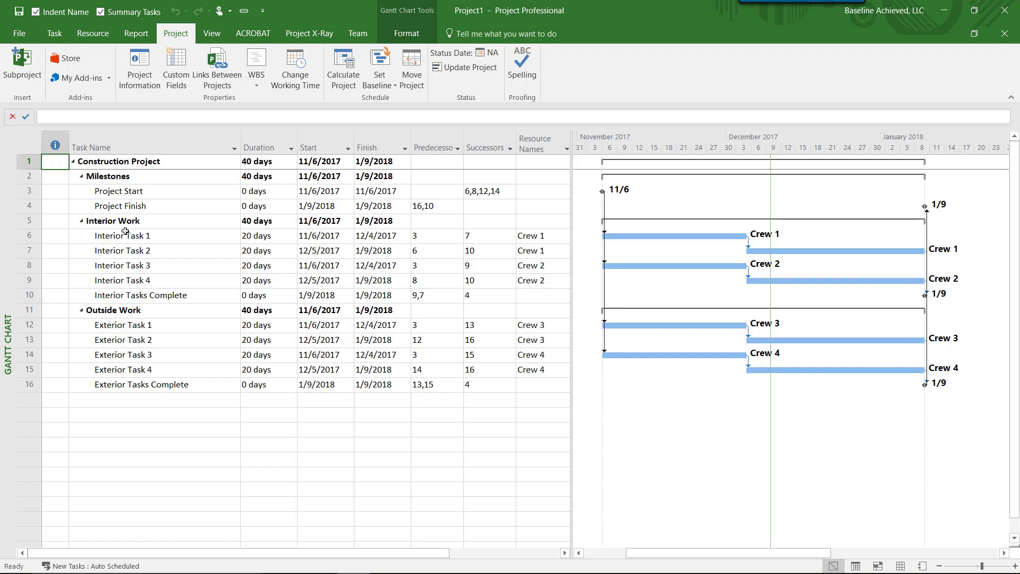
# Highlight the Interior Work task group and the Outside Work task group in the task table.
pyautogui.moveTo(159, 220); pyautogui.dragTo(196, 294)
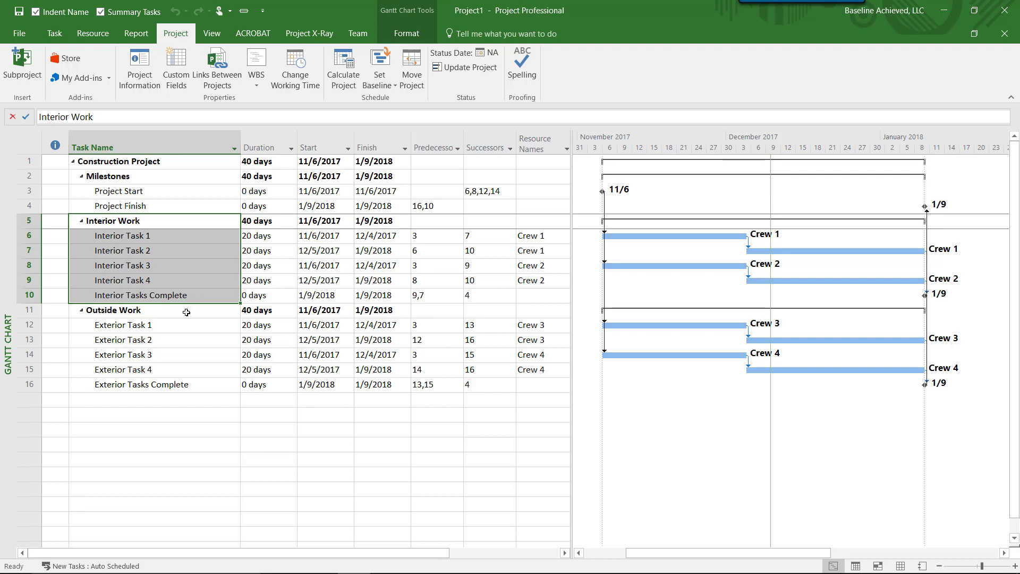
pyautogui.moveTo(186, 310); pyautogui.dragTo(192, 388)
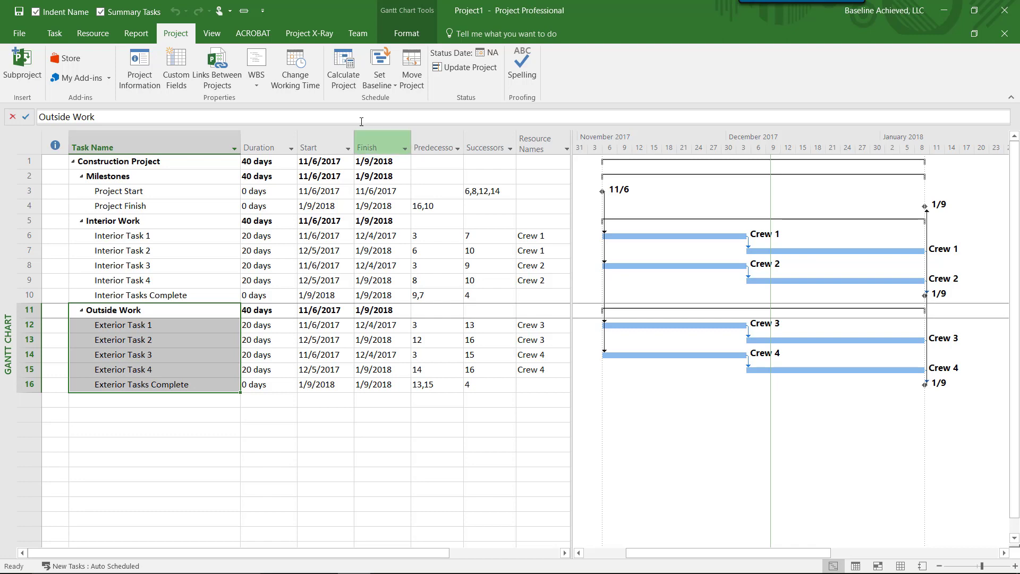
# Create a new base calendar named "Outside Calendar" as a copy of Org Calendar.
pyautogui.click(297, 67)
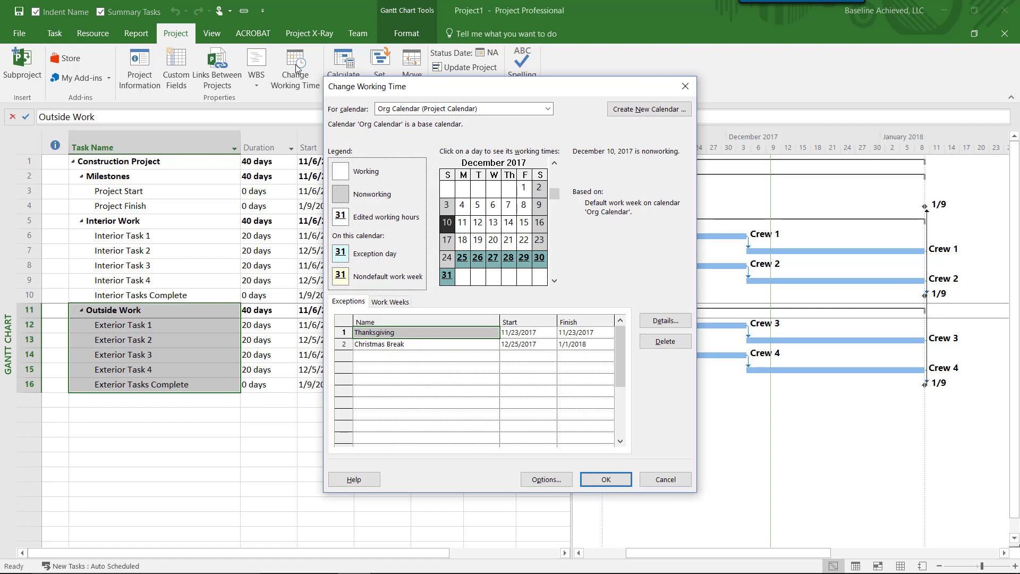
pyautogui.click(391, 355)
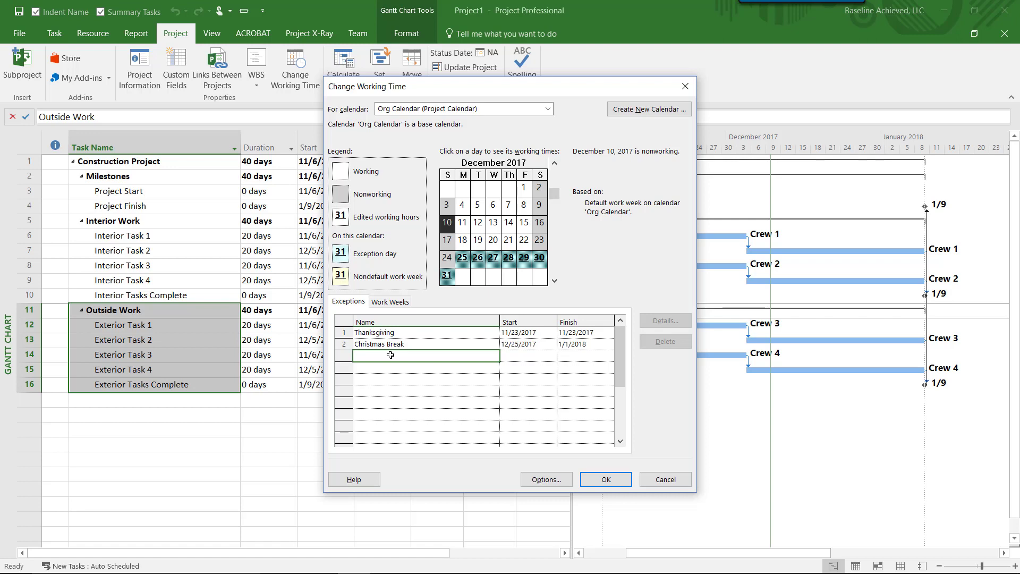
pyautogui.click(654, 110)
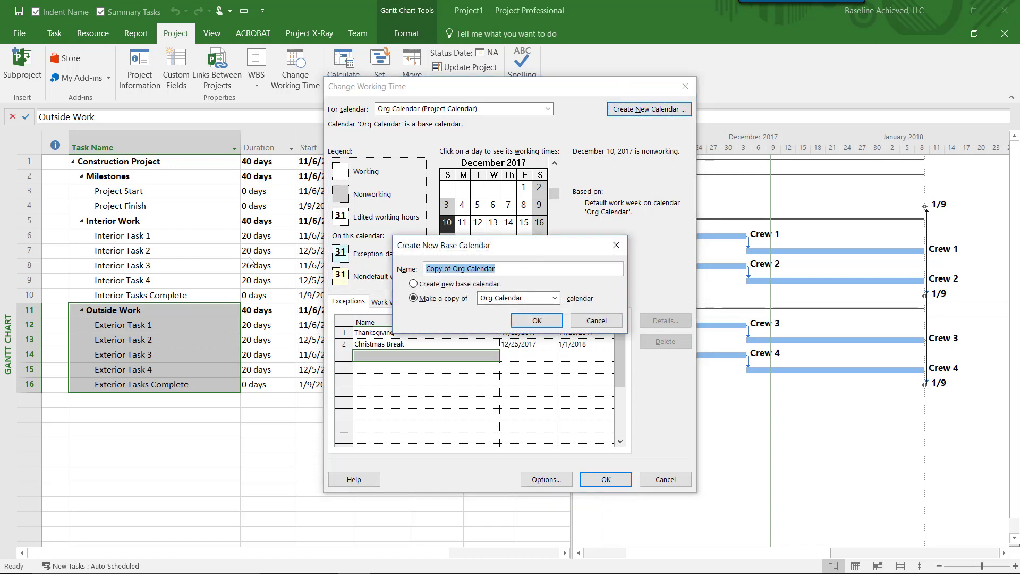
pyautogui.write('Outside ')
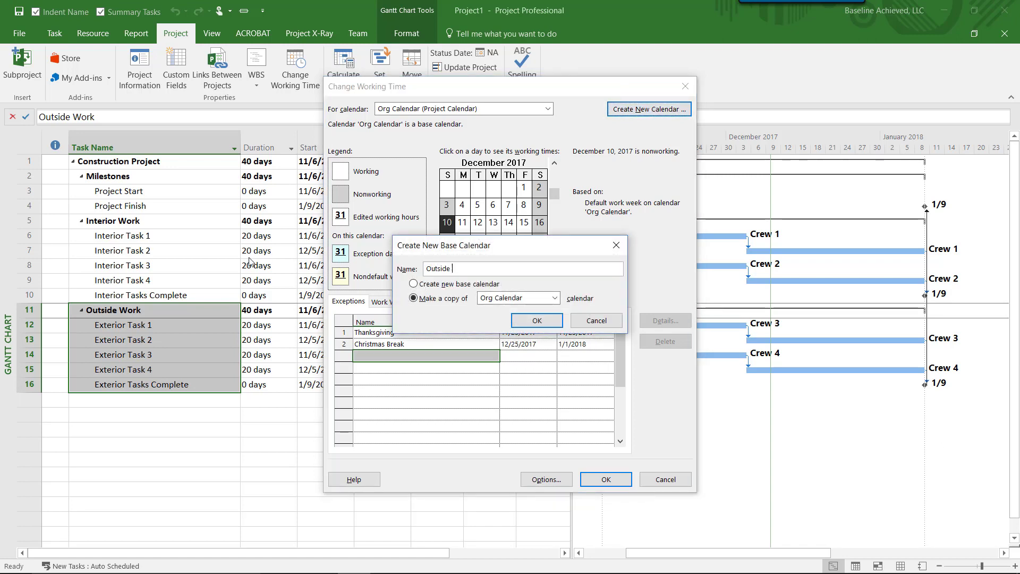
pyautogui.write('Calendar')
pyautogui.press('Tab')
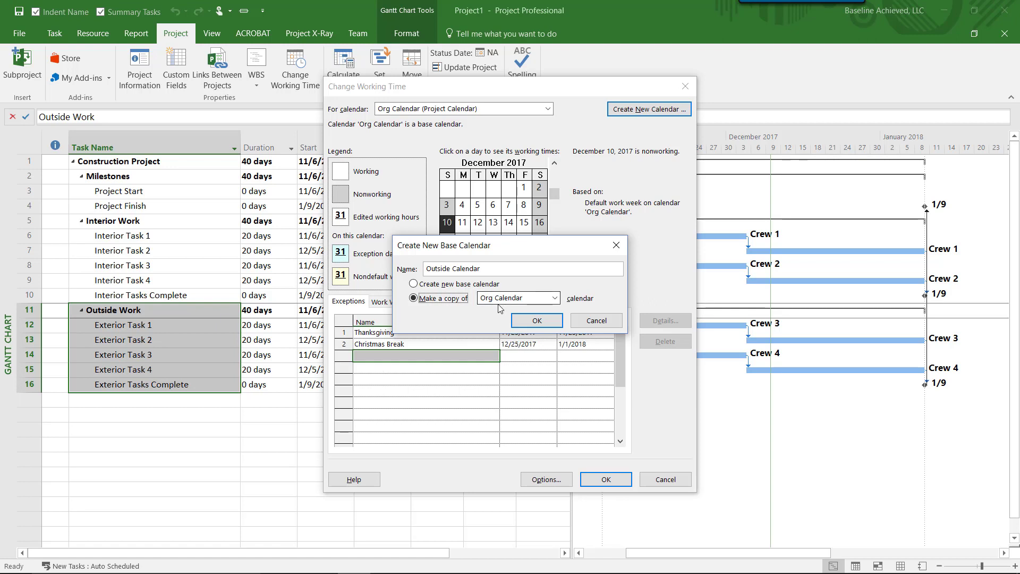
pyautogui.moveTo(504, 245); pyautogui.dragTo(486, 212)
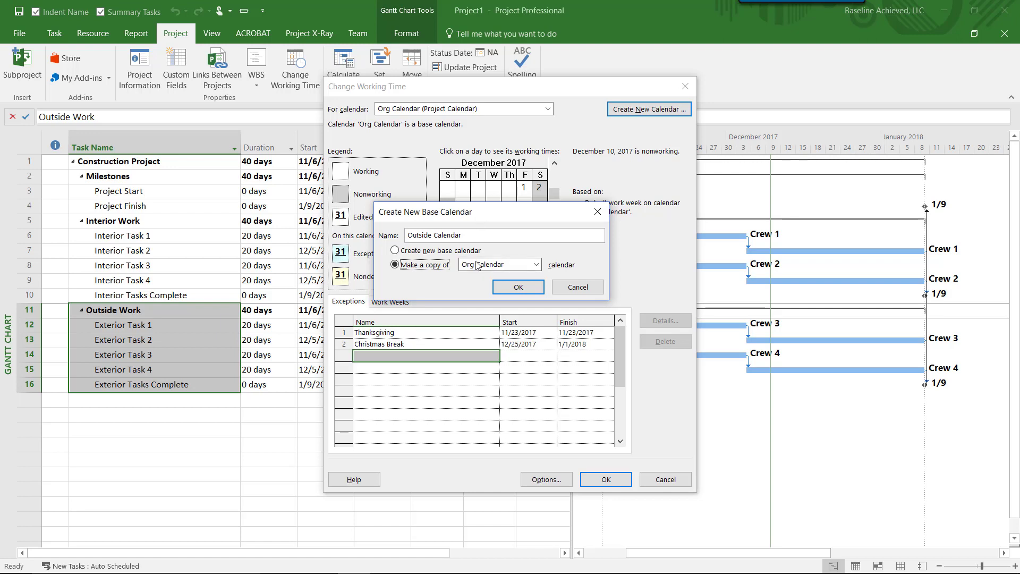
pyautogui.click(518, 287)
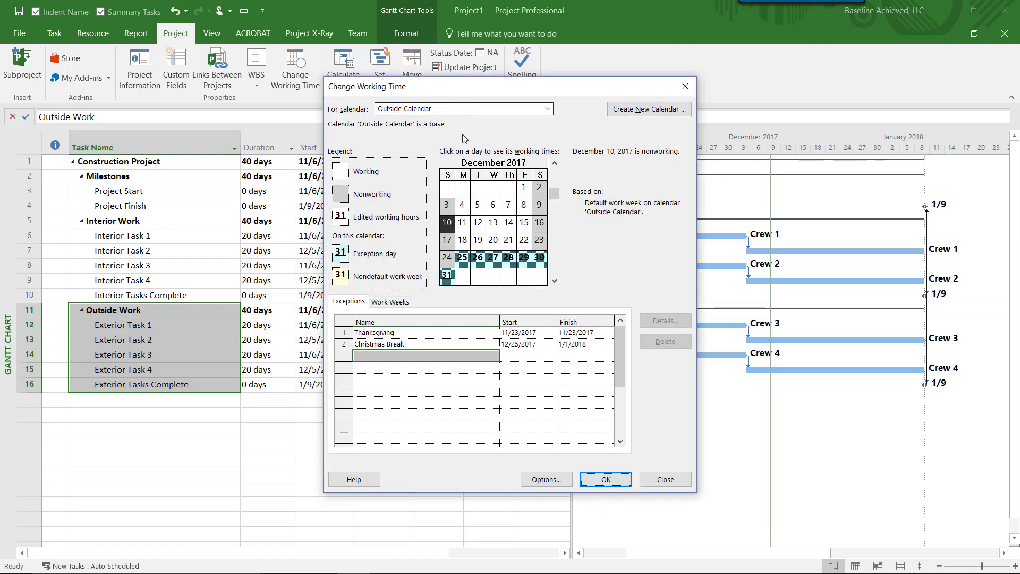
# Check the holiday exceptions in Outside Calendar and Org Calendar, and close the working time settings.
pyautogui.click(399, 333)
pyautogui.click(402, 346)
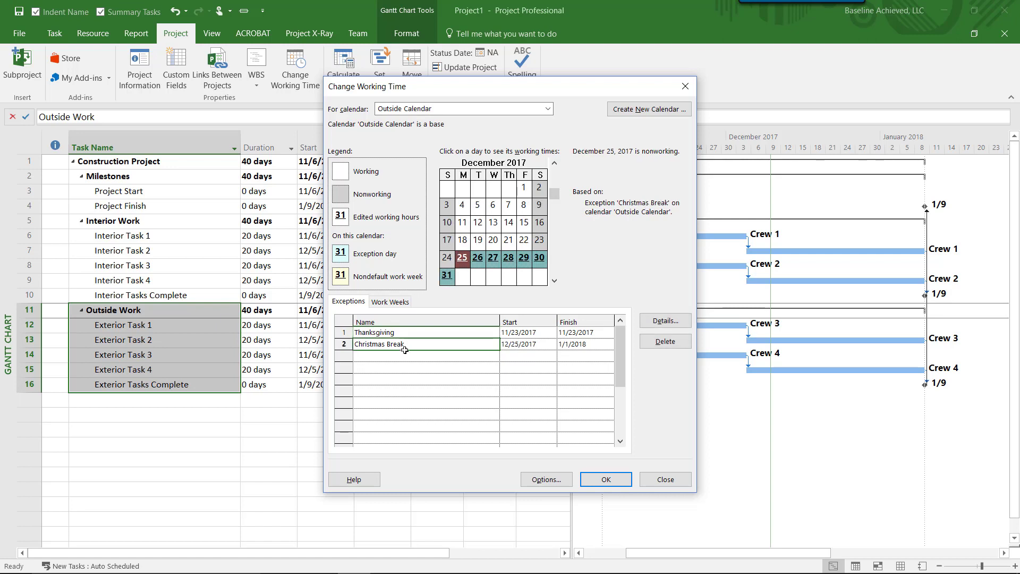
pyautogui.click(461, 109)
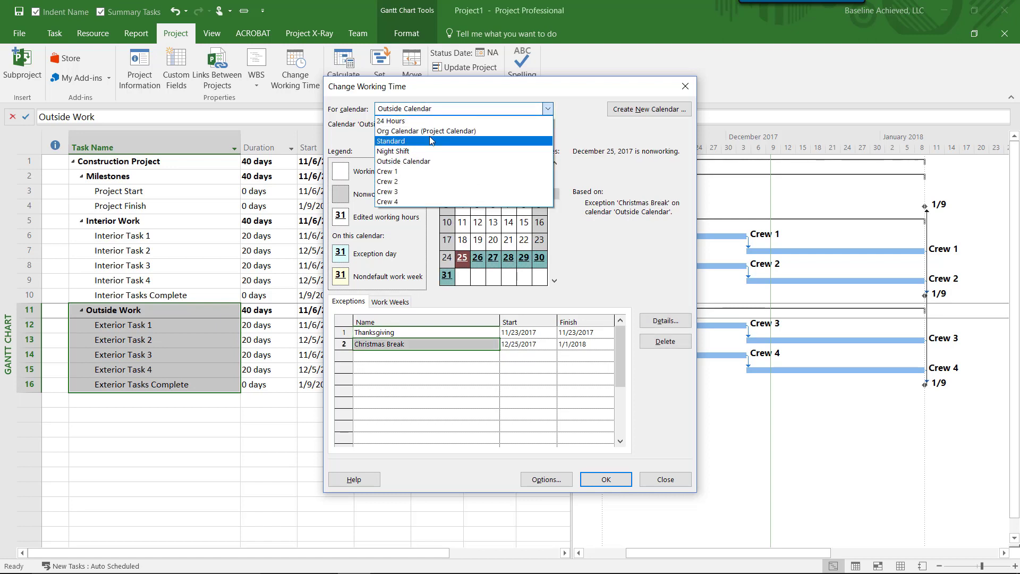
pyautogui.click(415, 131)
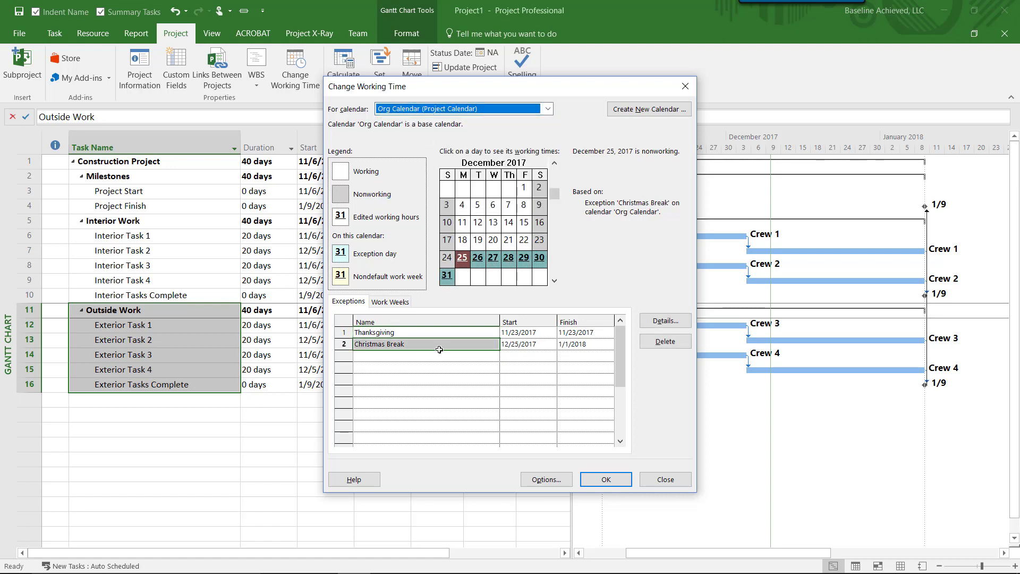
pyautogui.click(606, 481)
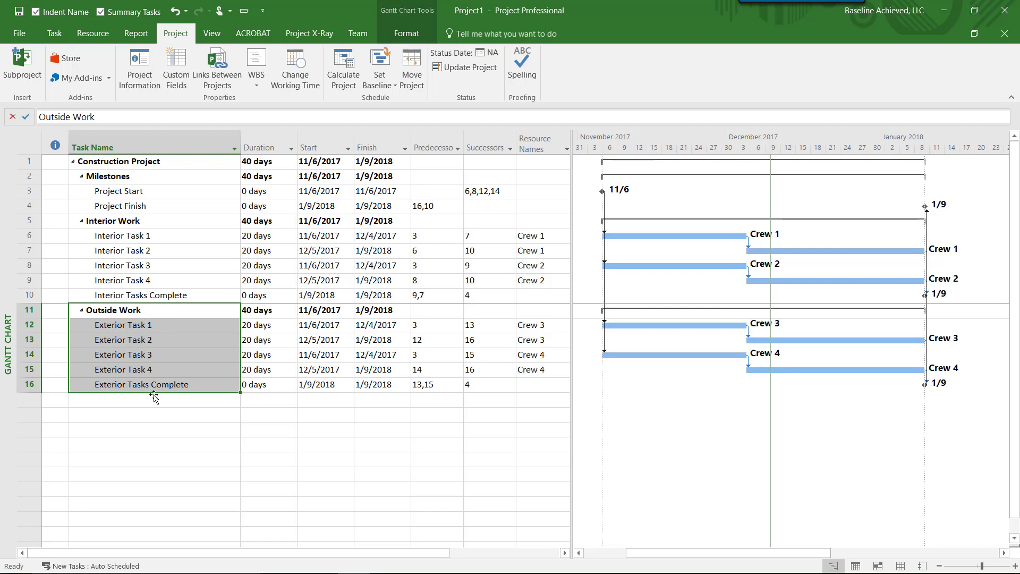
# Assign Outside Calendar as the task calendar of Exterior Task 1.
pyautogui.click(155, 415)
pyautogui.doubleClick(126, 325)
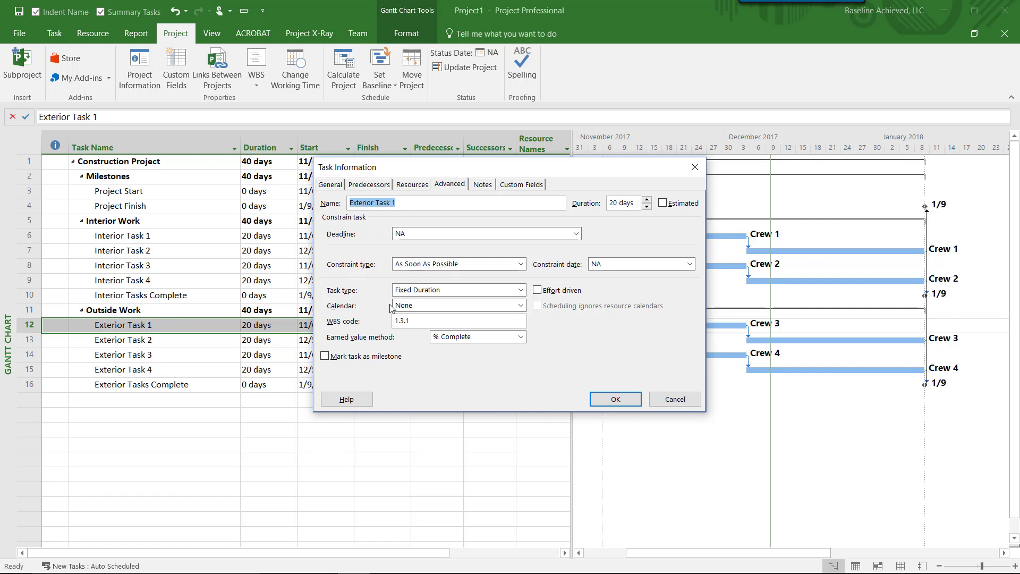
pyautogui.click(455, 307)
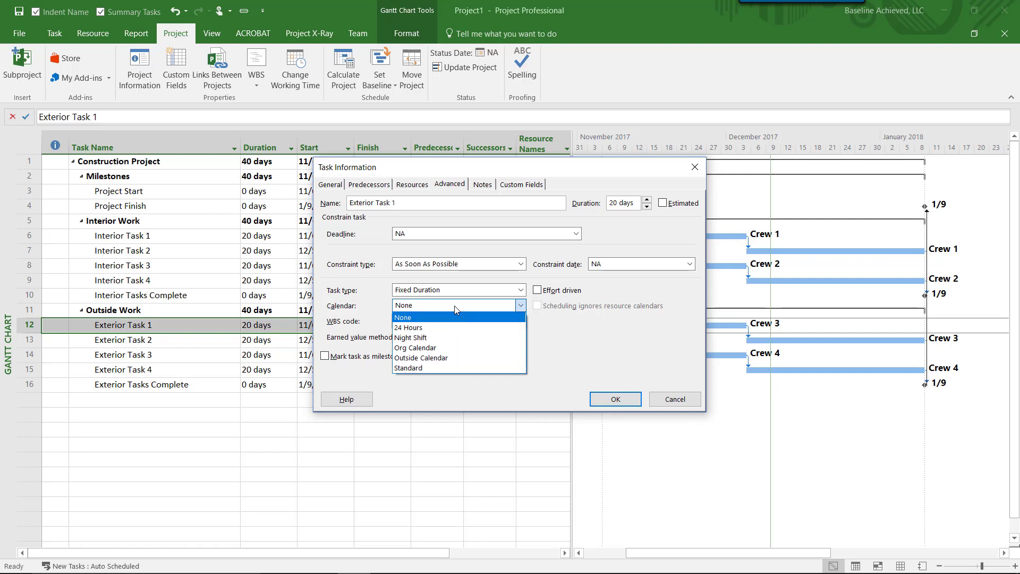
pyautogui.click(435, 359)
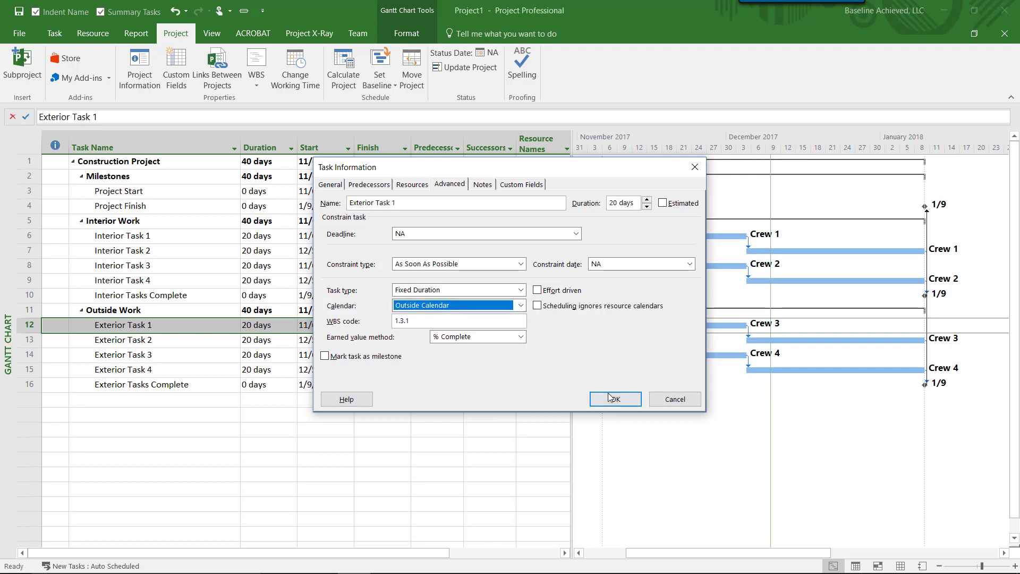
pyautogui.click(615, 399)
pyautogui.click(355, 428)
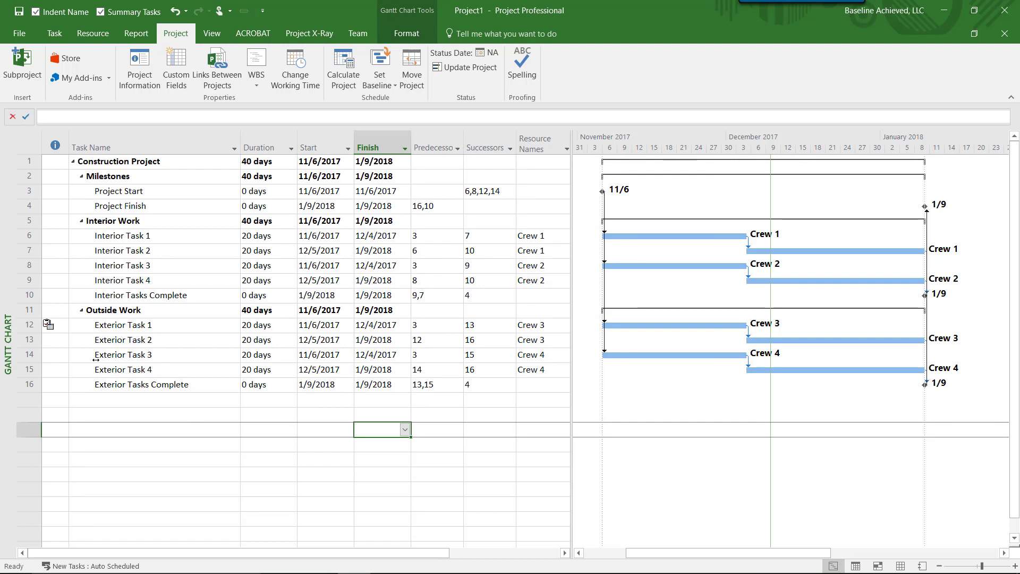
pyautogui.moveTo(54, 323)
# Assign Outside Calendar to all tasks from Exterior Task 1 through Exterior Tasks Complete in one edit.
pyautogui.moveTo(175, 324); pyautogui.dragTo(176, 384)
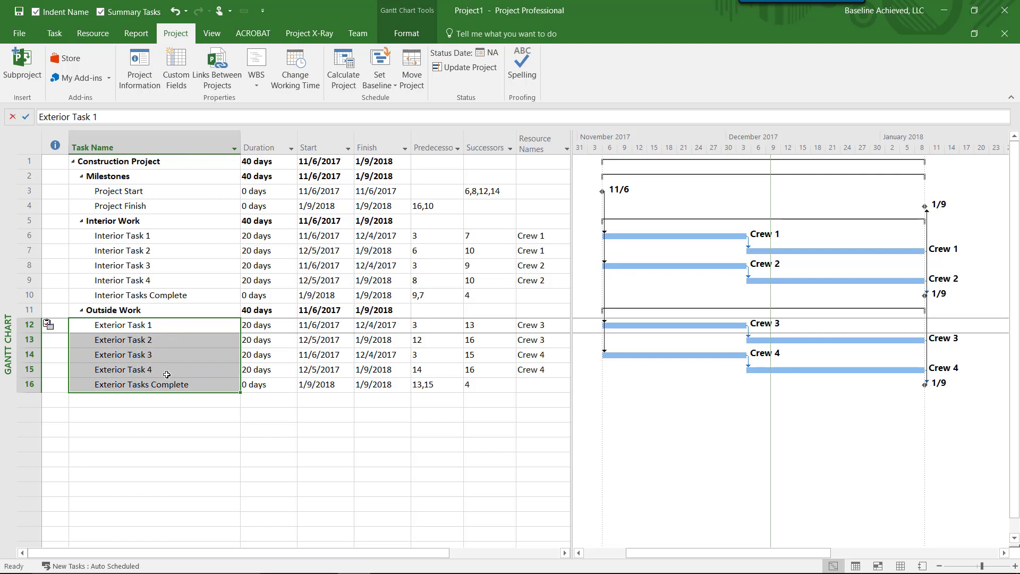
pyautogui.rightClick(140, 356)
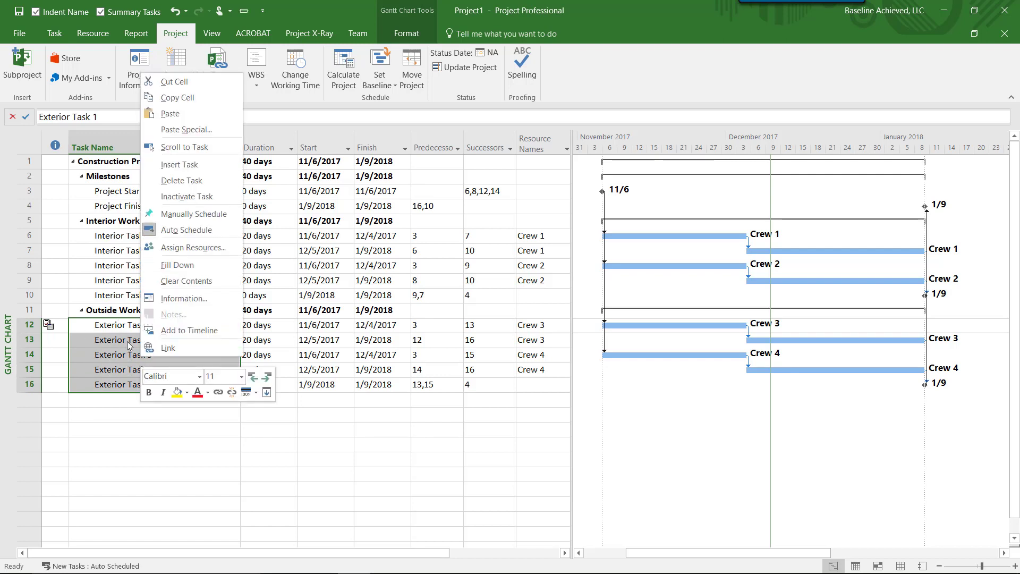
pyautogui.click(183, 298)
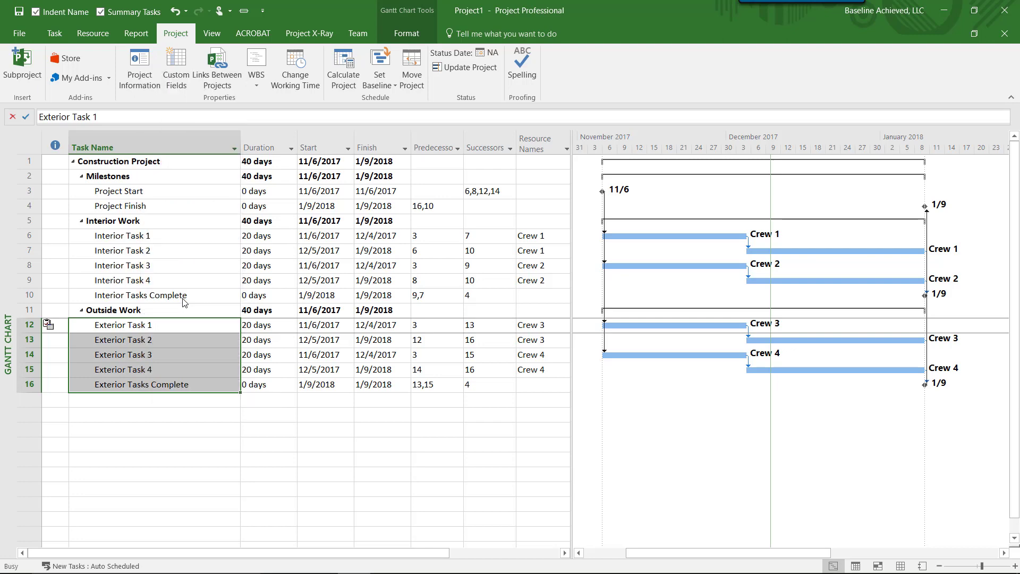
pyautogui.click(449, 183)
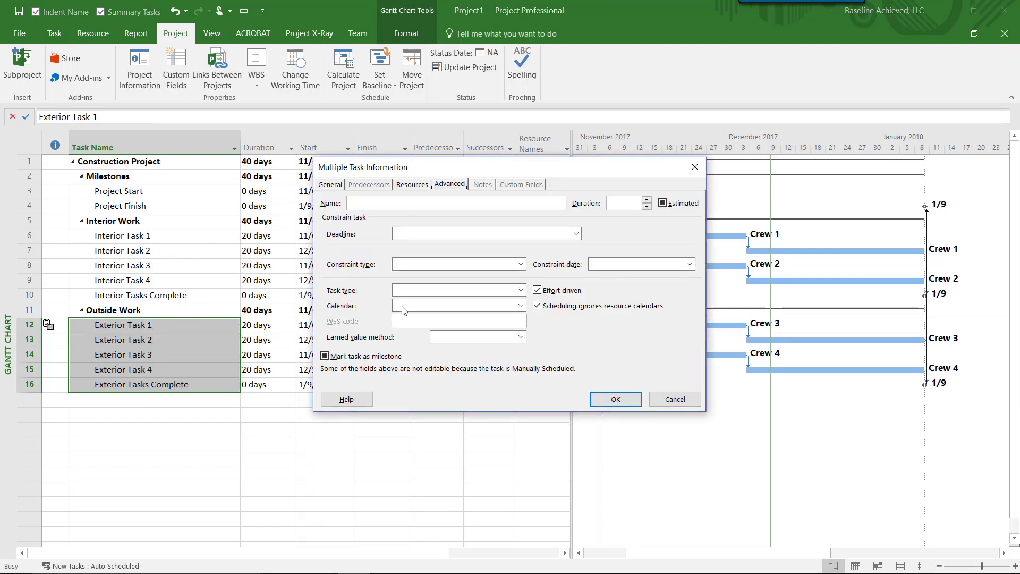
pyautogui.click(439, 307)
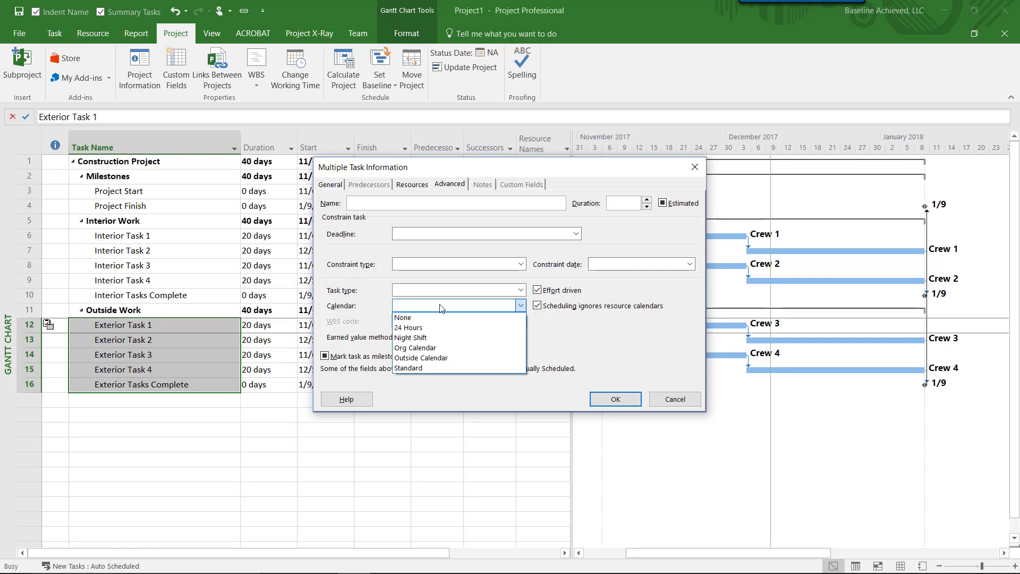
pyautogui.click(448, 359)
pyautogui.click(622, 400)
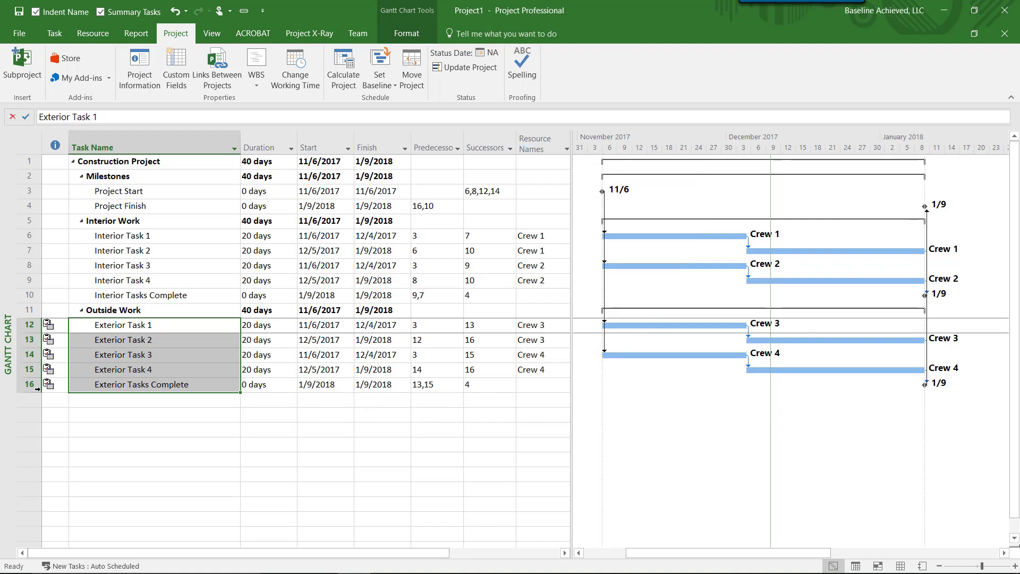
pyautogui.click(157, 404)
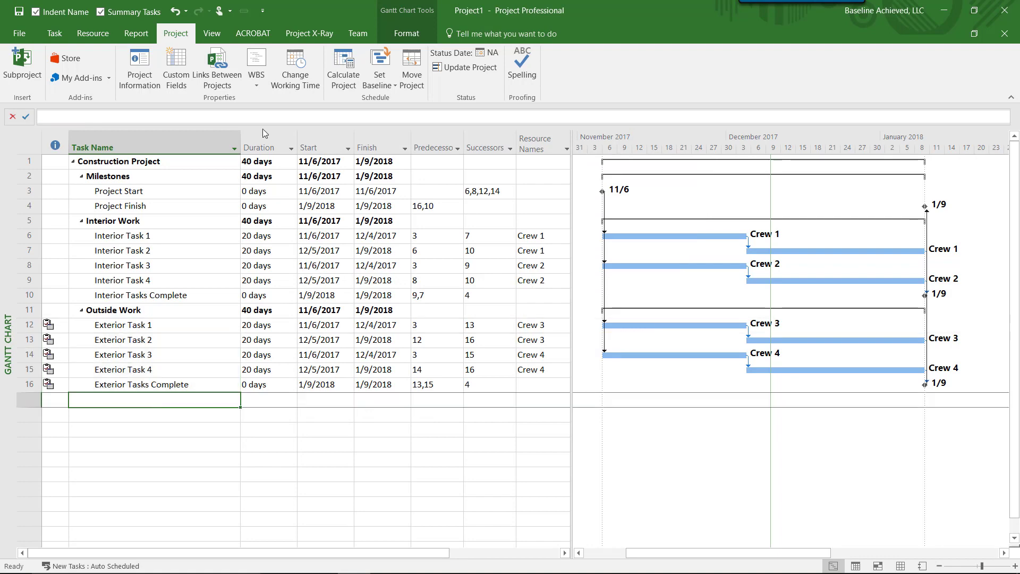
# Insert a Task Calendar column before Duration, widen it and review the calendars of the exterior tasks.
pyautogui.click(255, 142)
pyautogui.rightClick(257, 146)
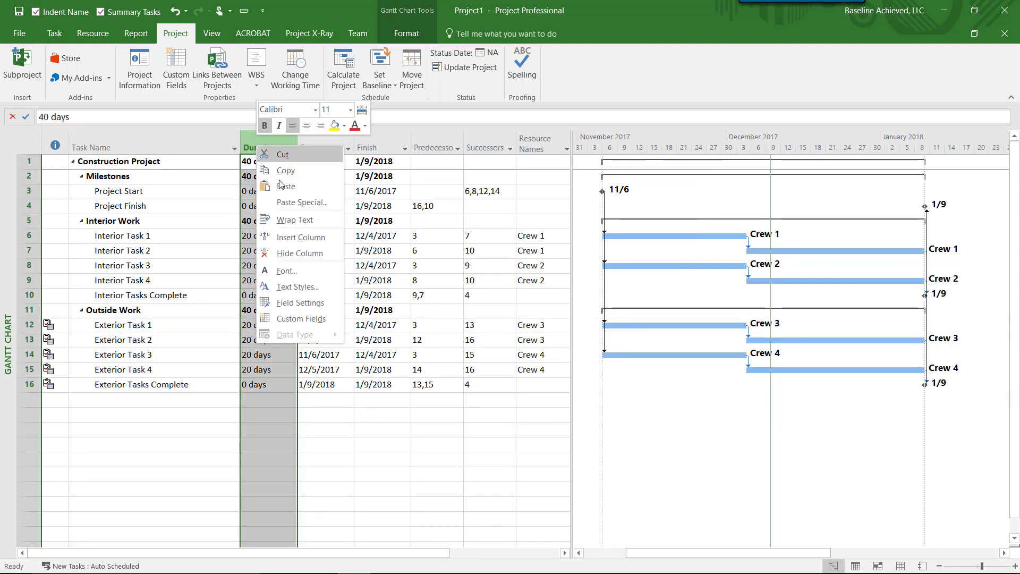
pyautogui.click(300, 235)
pyautogui.write('task calendar')
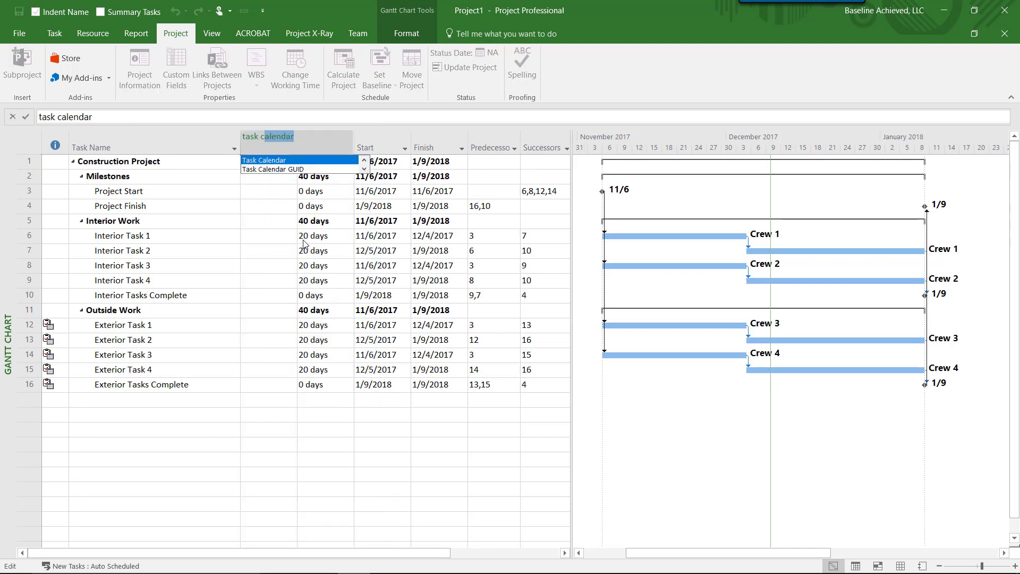
pyautogui.press('Return')
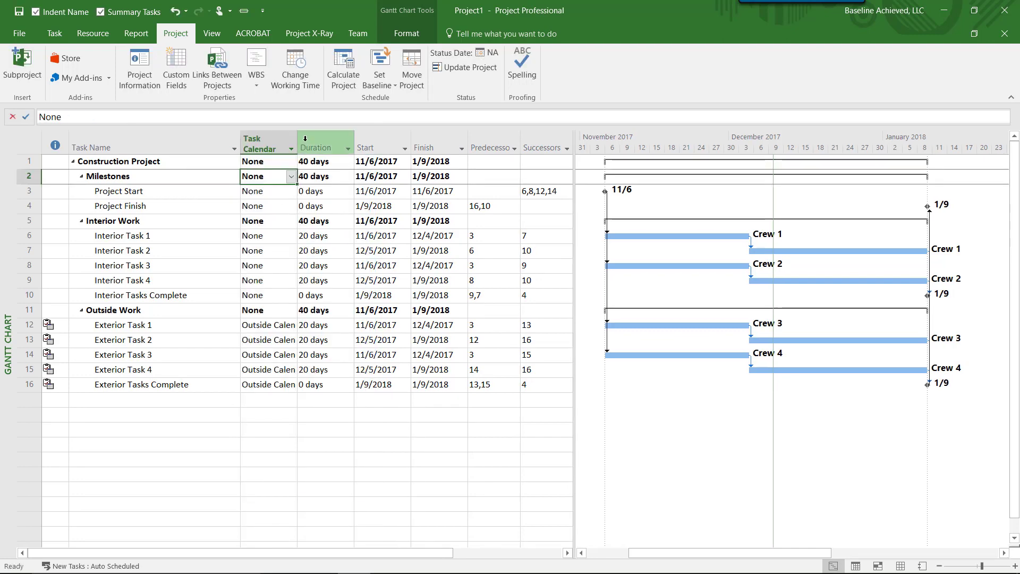
pyautogui.moveTo(298, 142); pyautogui.dragTo(327, 142)
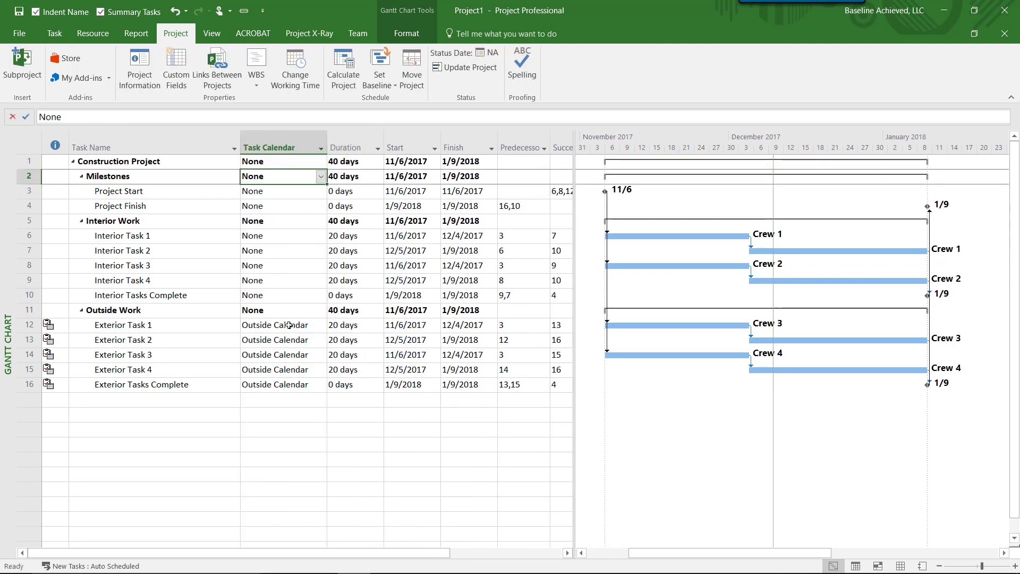
pyautogui.moveTo(287, 325); pyautogui.dragTo(298, 383)
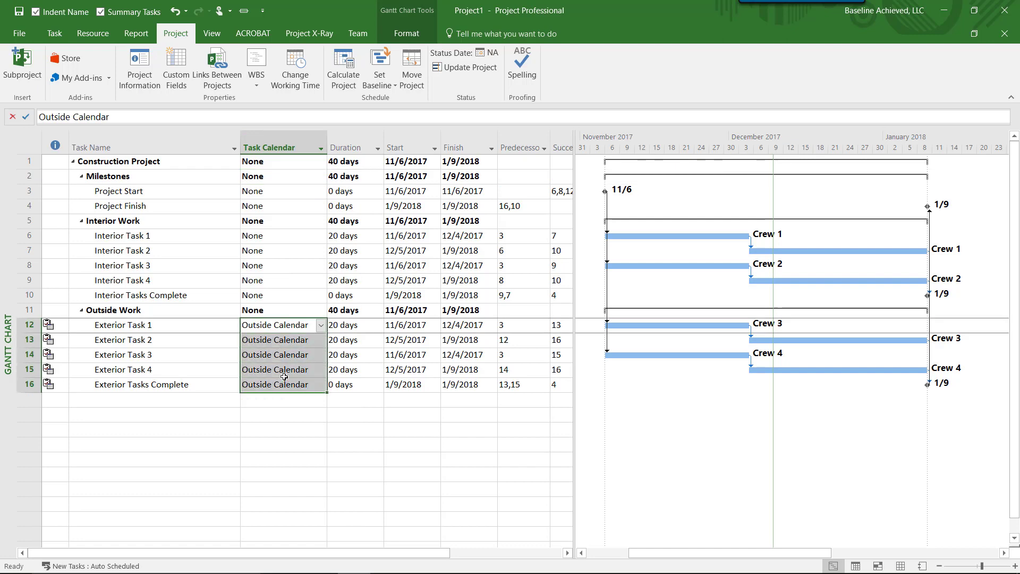
# Hide the Task Calendar column in the task table.
pyautogui.rightClick(277, 146)
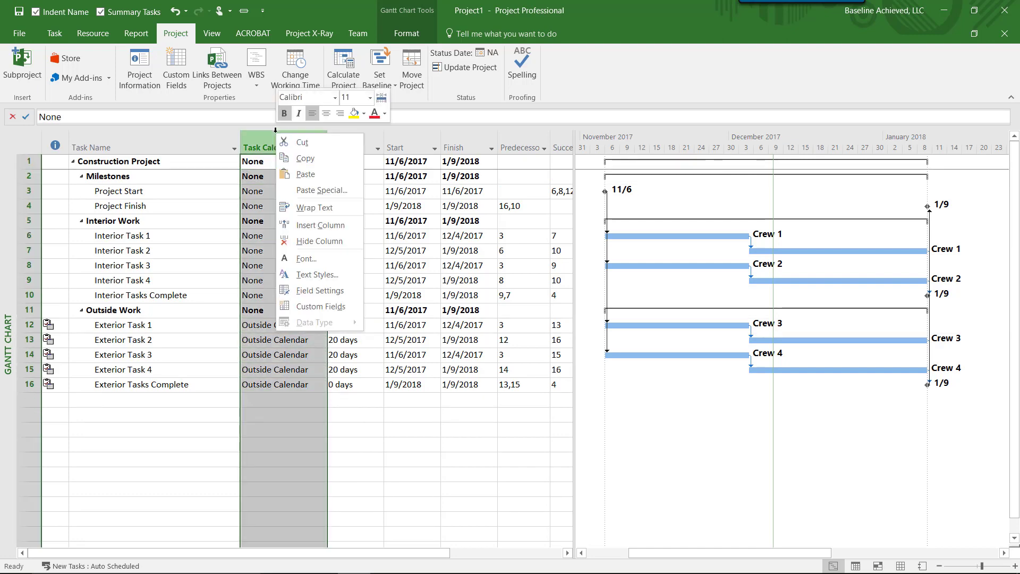
pyautogui.click(311, 244)
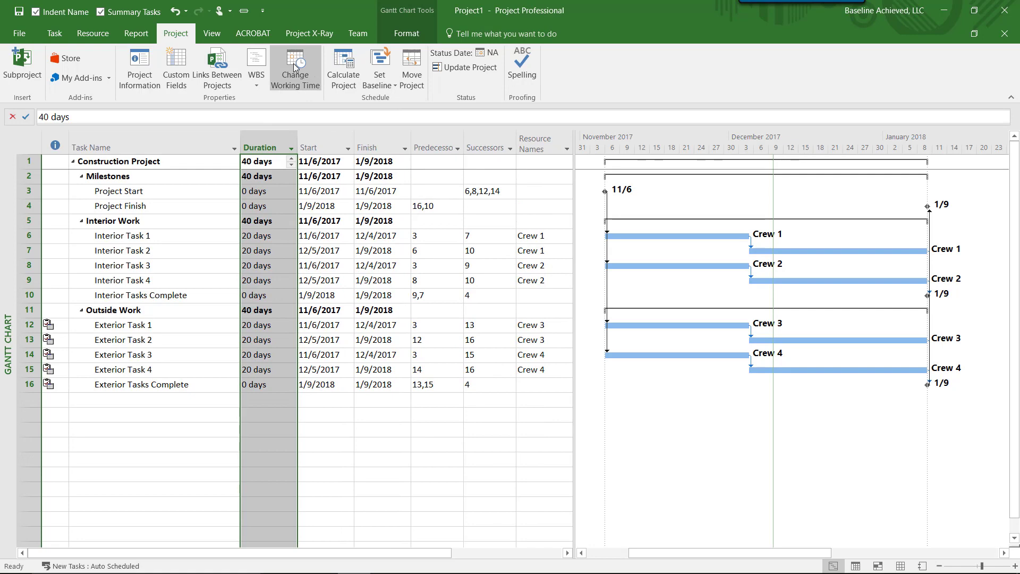
# Add an Inclement Weather exception on 12/8/2017 to the Outside Calendar and apply the working time change.
pyautogui.click(293, 62)
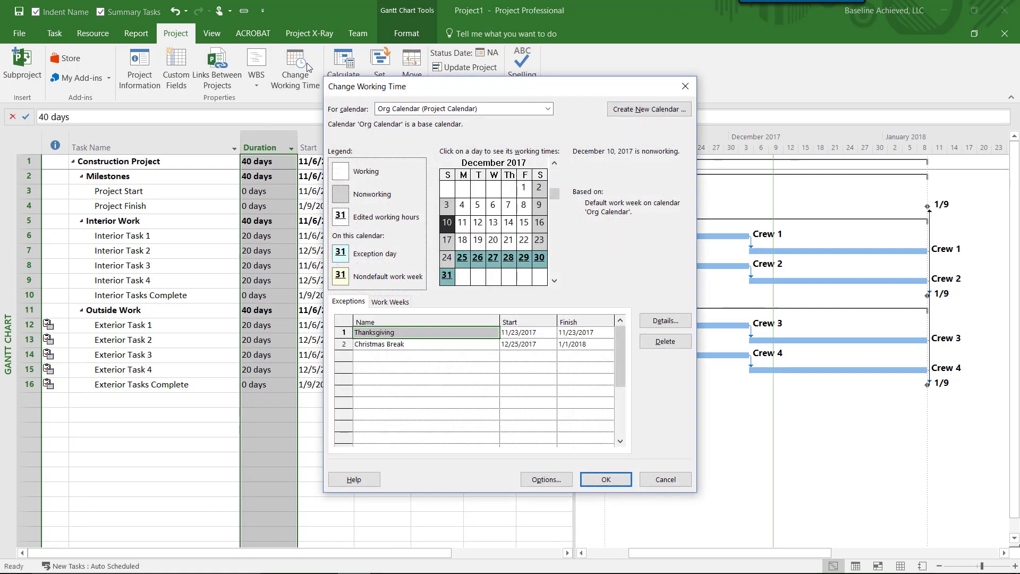
pyautogui.click(420, 109)
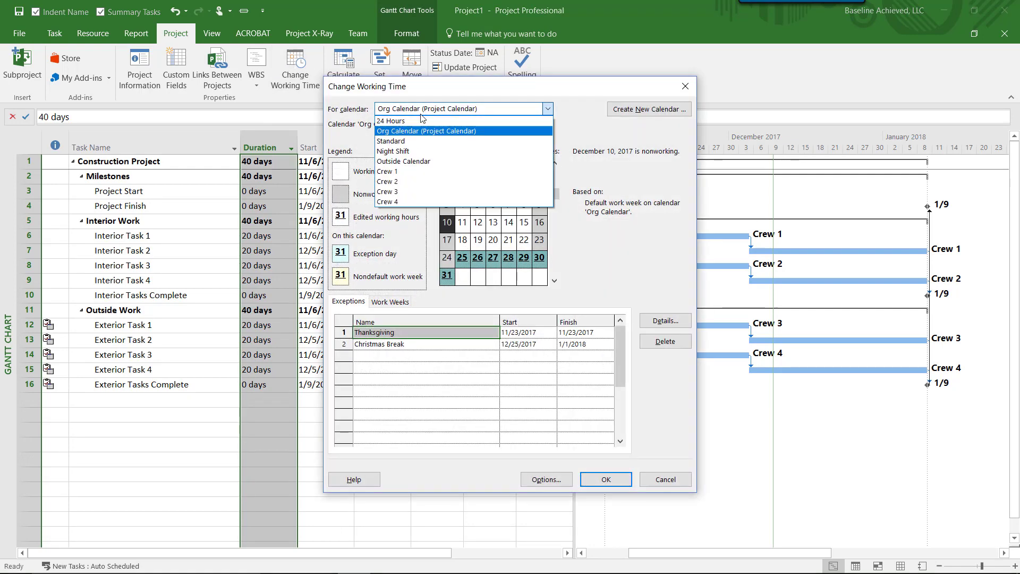
pyautogui.click(418, 161)
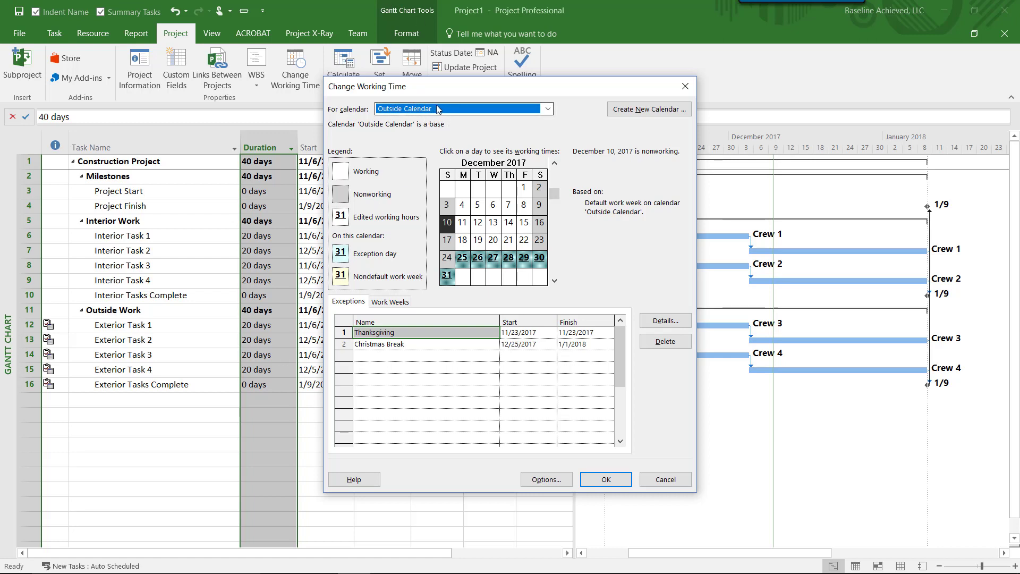
pyautogui.click(526, 206)
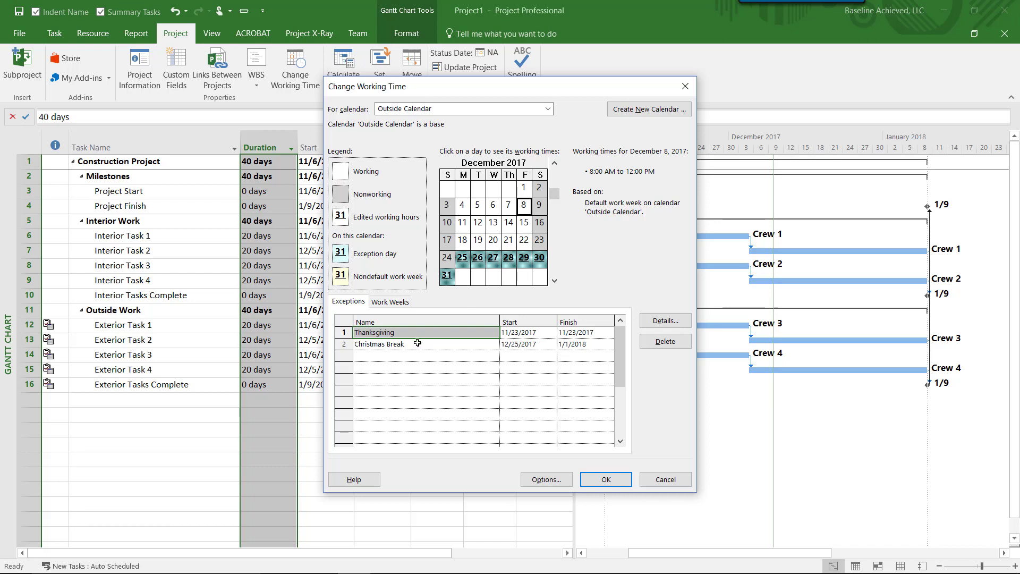
pyautogui.click(397, 352)
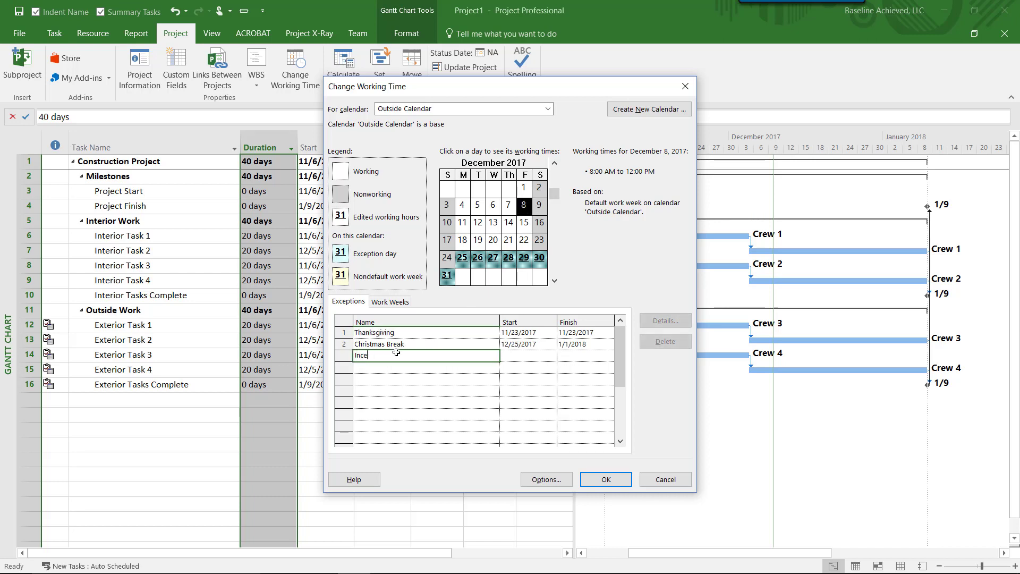
pyautogui.write('Inclement Weather')
pyautogui.press('Return')
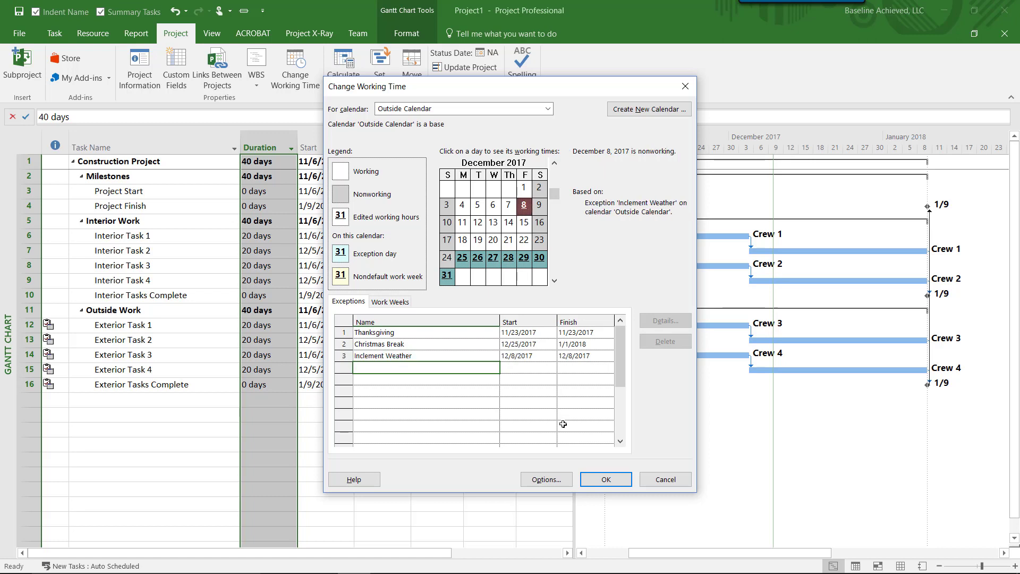
pyautogui.click(522, 355)
pyautogui.click(581, 355)
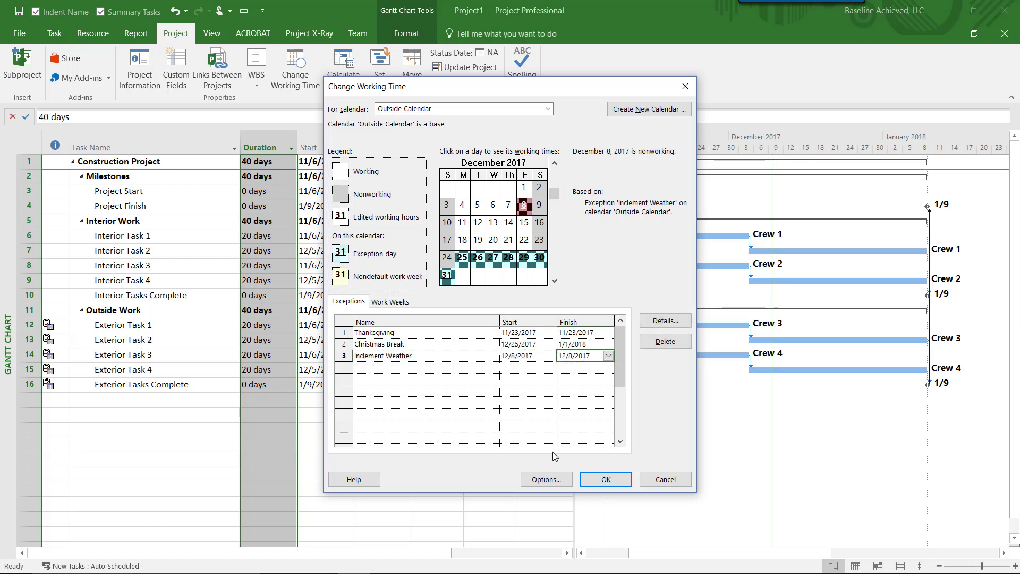
pyautogui.moveTo(531, 97); pyautogui.dragTo(673, 76)
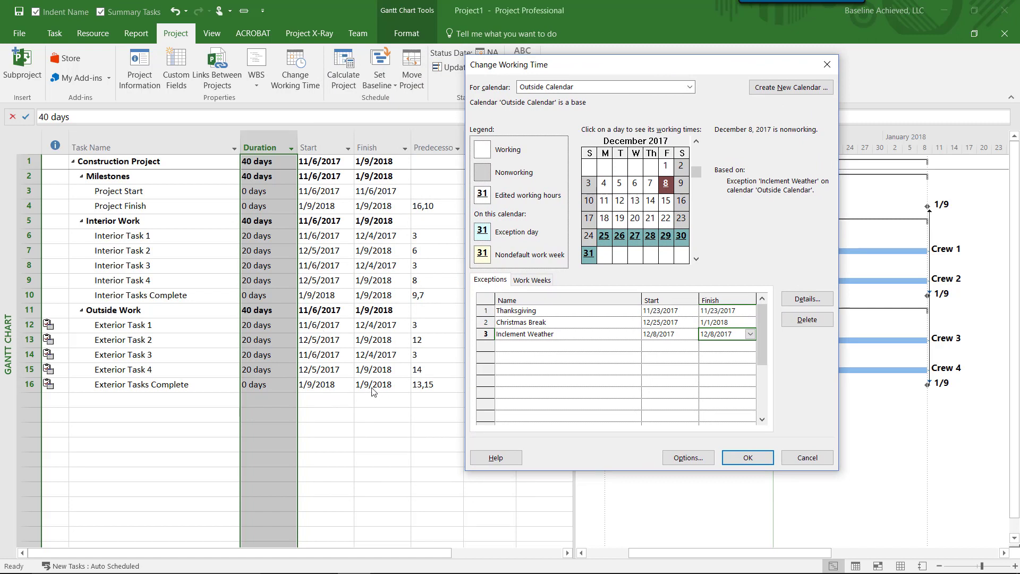
pyautogui.click(749, 458)
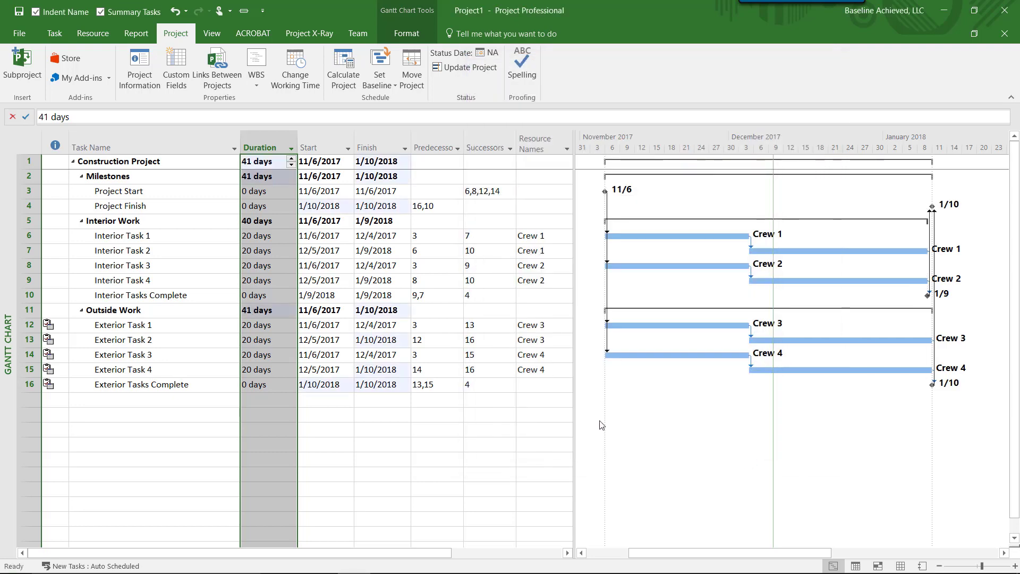
# Check the finish date of Exterior Tasks Complete and the crews assigned to the interior and exterior tasks.
pyautogui.click(383, 384)
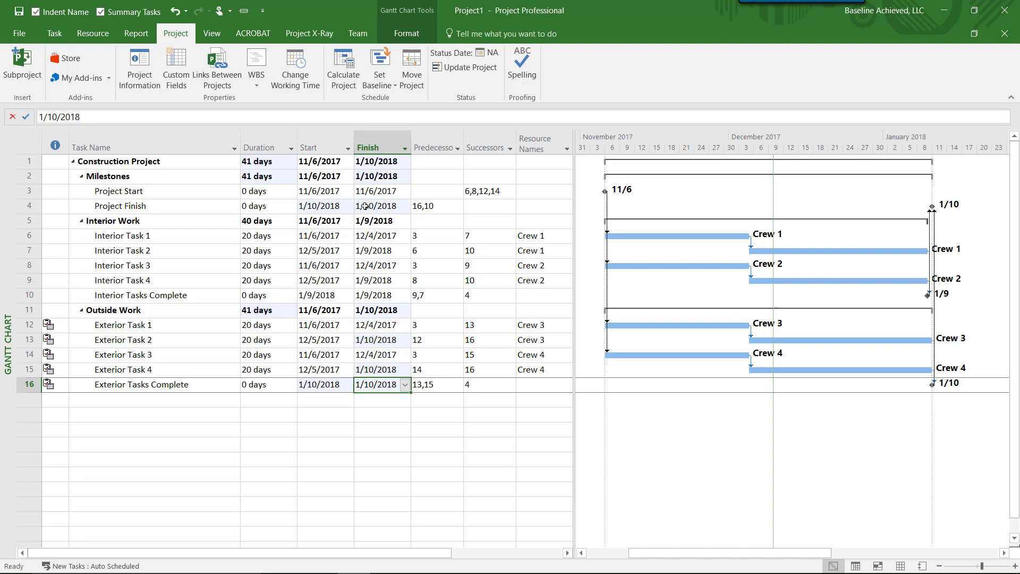
pyautogui.click(294, 69)
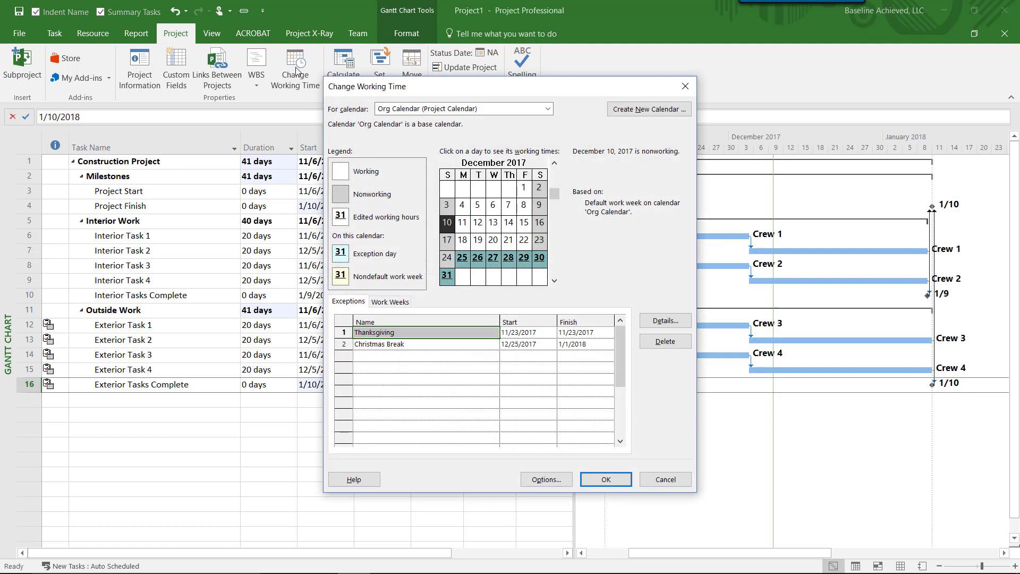
pyautogui.click(685, 86)
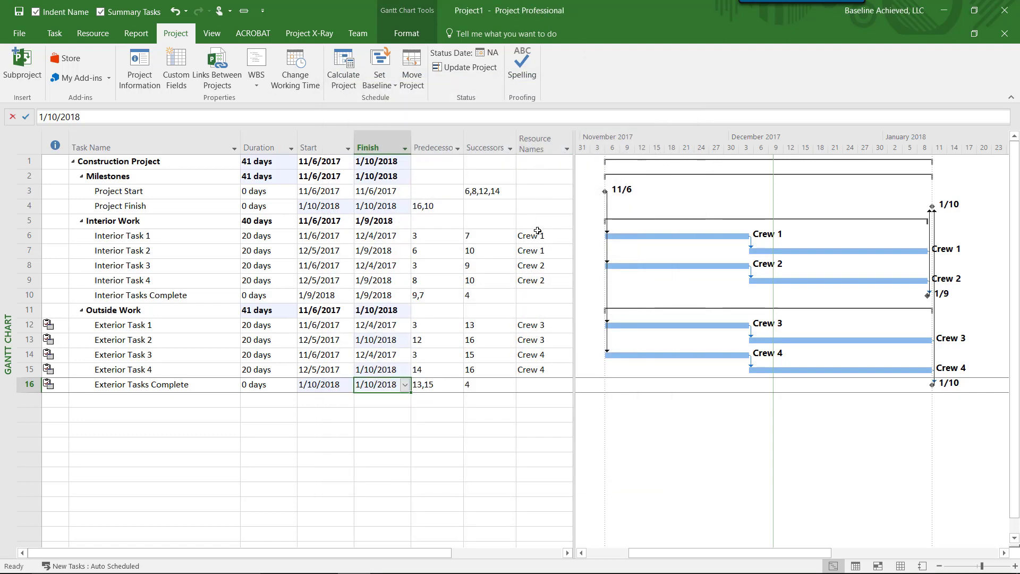
pyautogui.moveTo(536, 236); pyautogui.dragTo(544, 381)
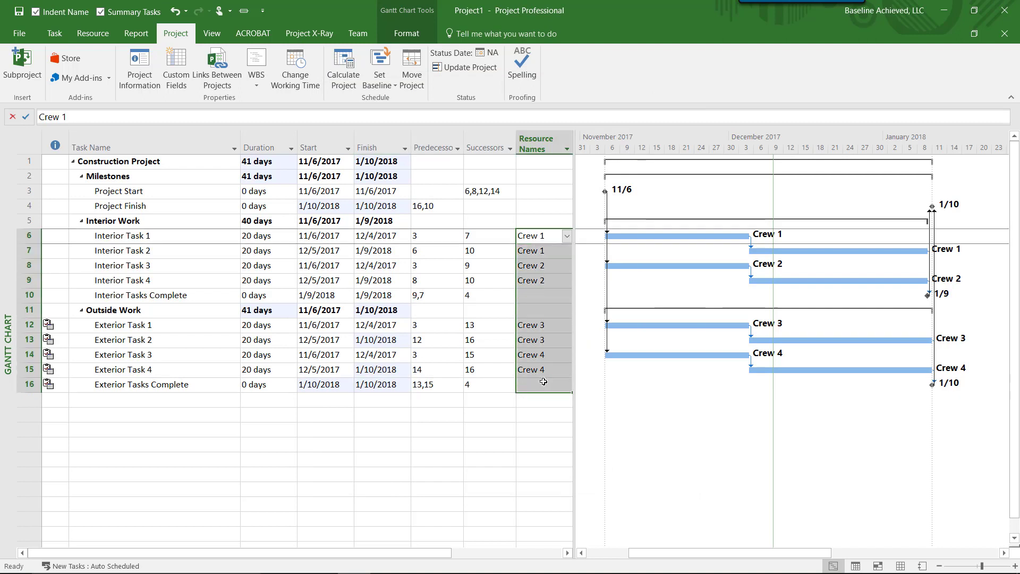
pyautogui.click(545, 266)
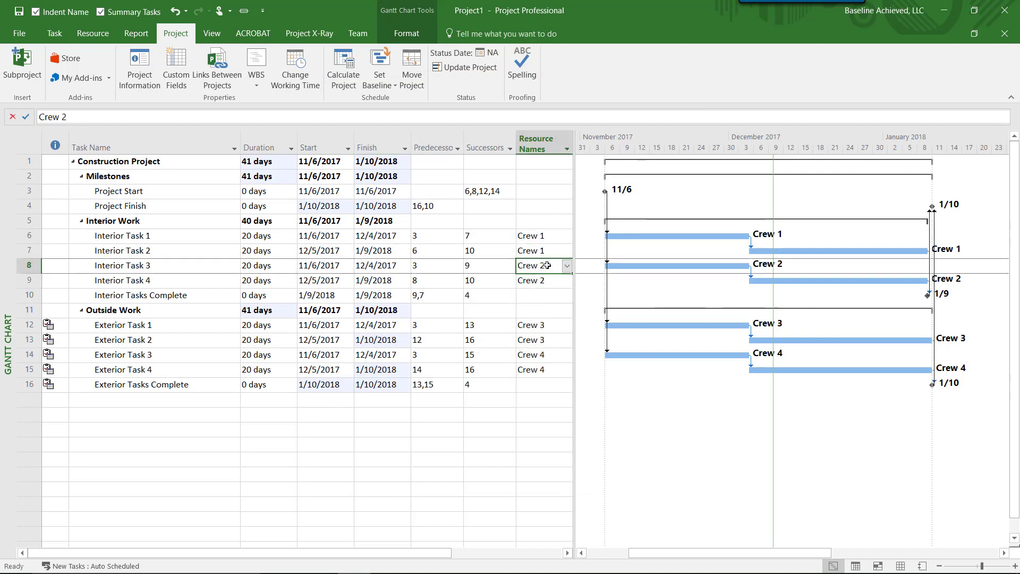
# Review the base calendars of all four crews in the Resource Sheet and return to the Gantt Chart.
pyautogui.click(211, 33)
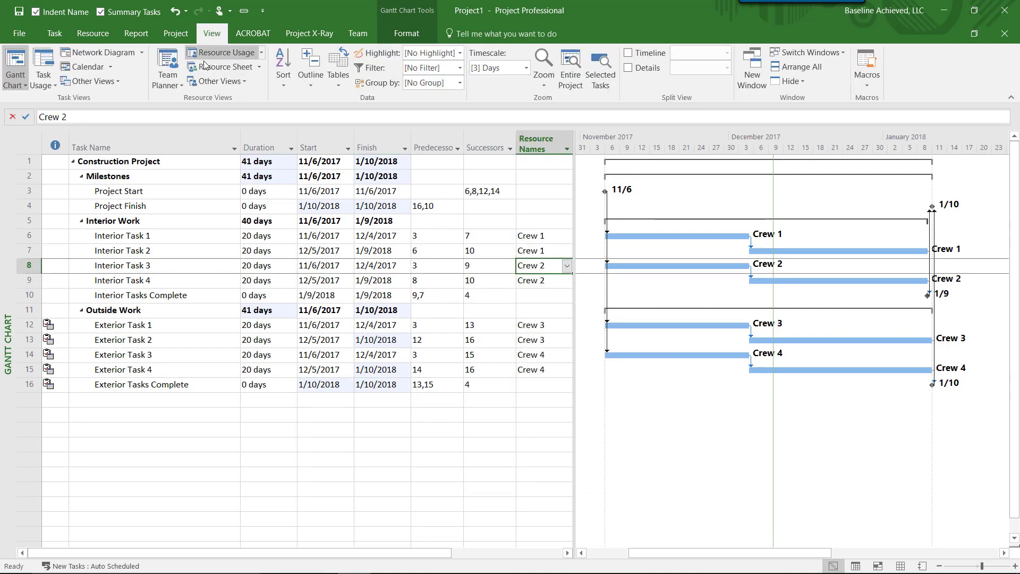
pyautogui.click(231, 67)
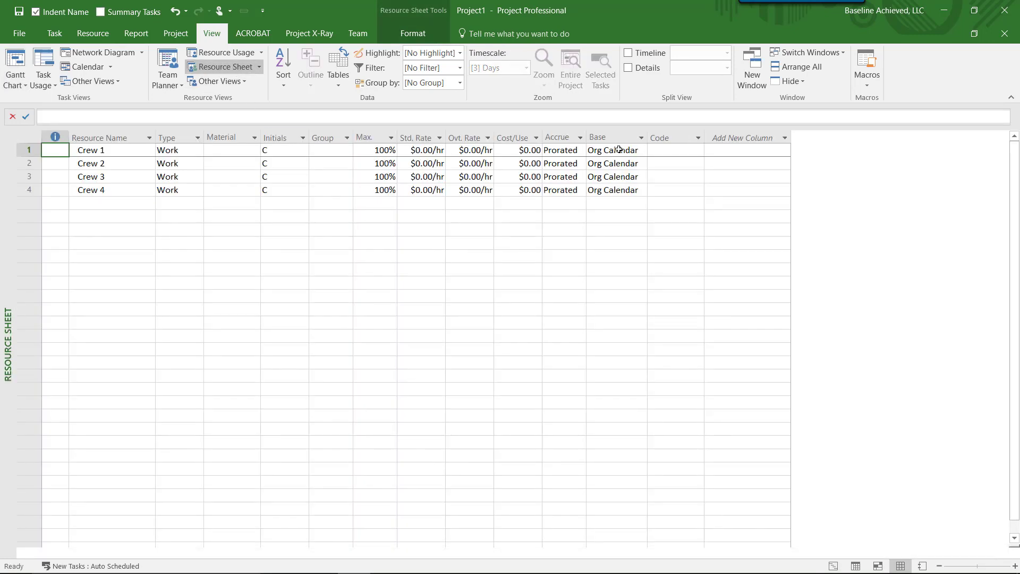
pyautogui.moveTo(616, 151); pyautogui.dragTo(620, 192)
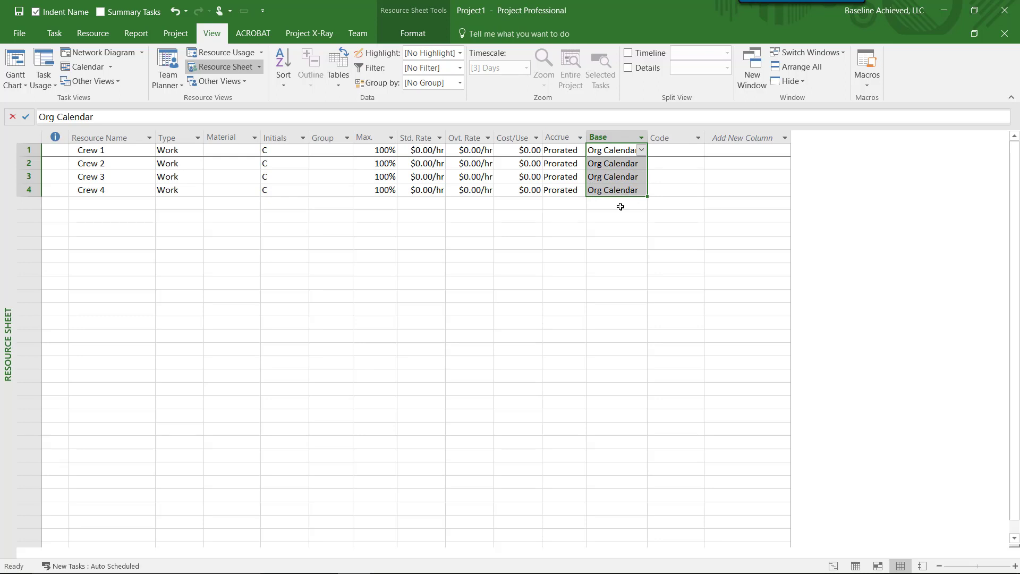
pyautogui.rightClick(7, 153)
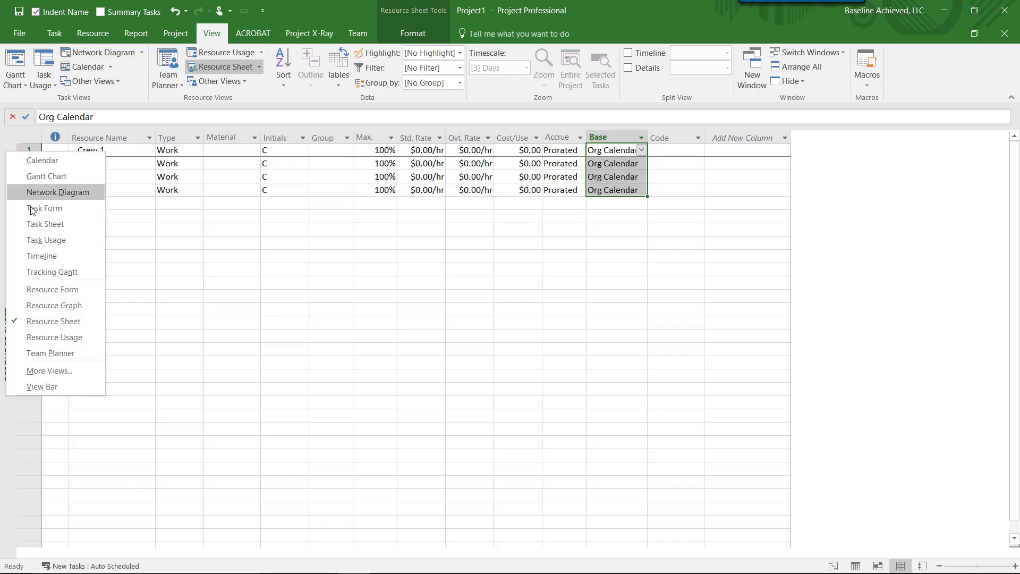
pyautogui.click(52, 176)
# Set the base calendar of Crew 3 and Crew 4 to Outside Calendar in the Resource Sheet and return to the Gantt Chart.
pyautogui.moveTo(48, 326)
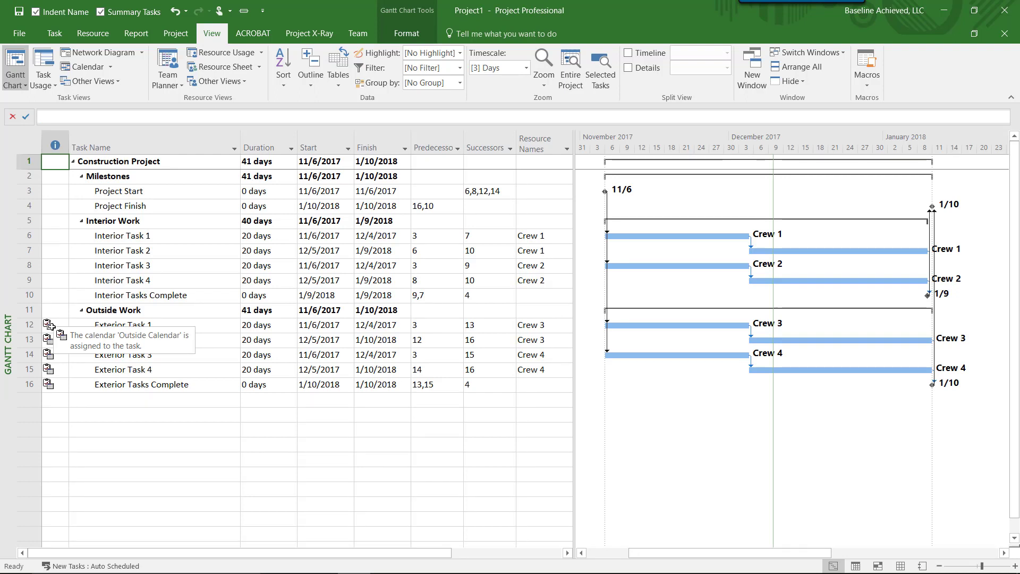
pyautogui.moveTo(532, 324); pyautogui.dragTo(543, 367)
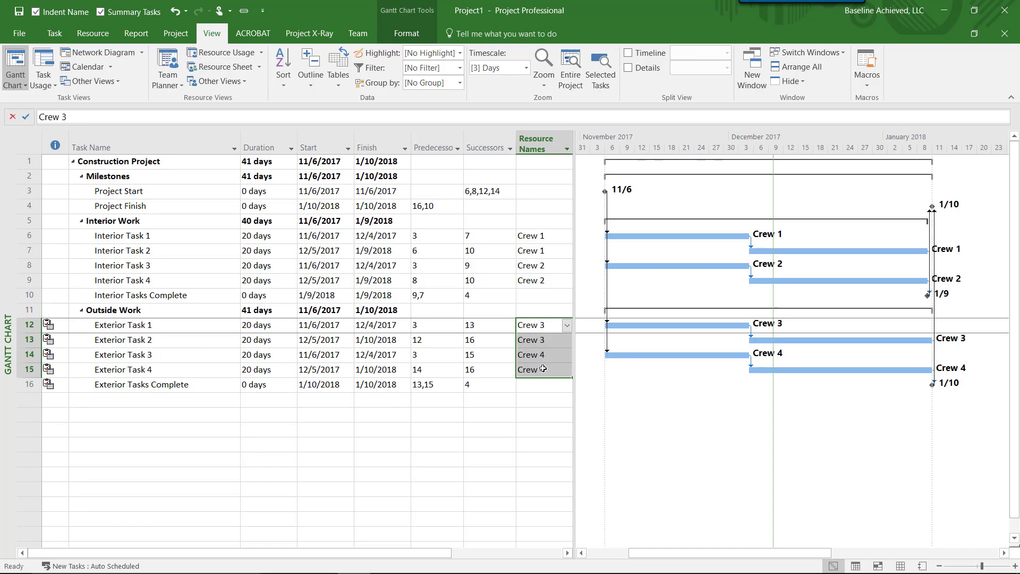
pyautogui.click(240, 68)
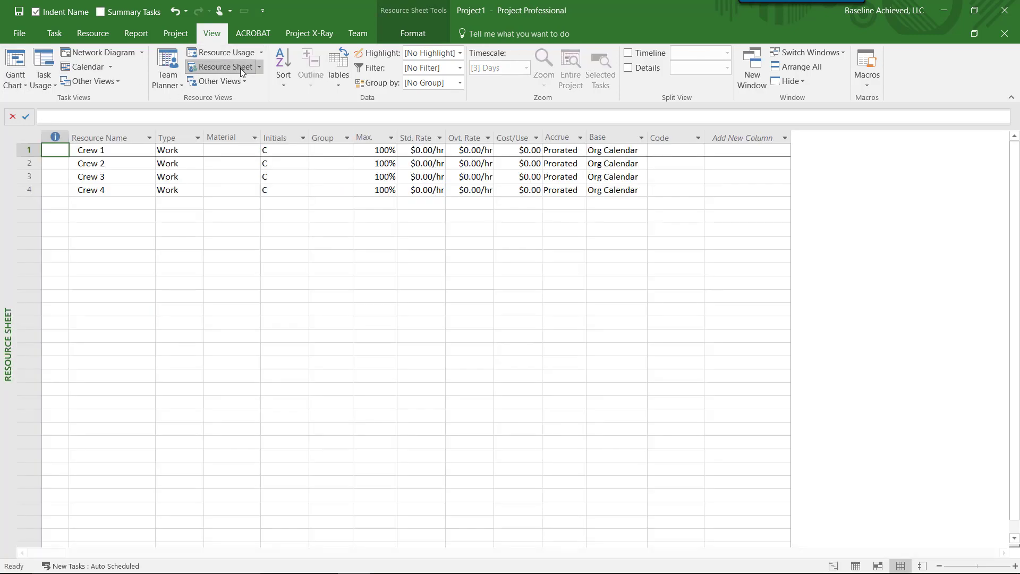
pyautogui.click(641, 180)
pyautogui.click(642, 177)
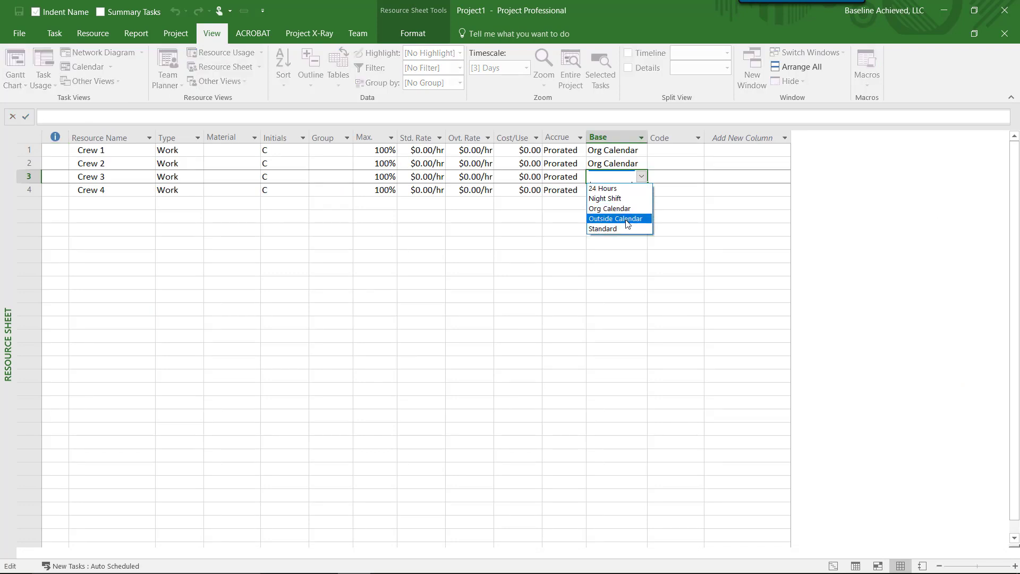
pyautogui.click(628, 219)
pyautogui.click(616, 189)
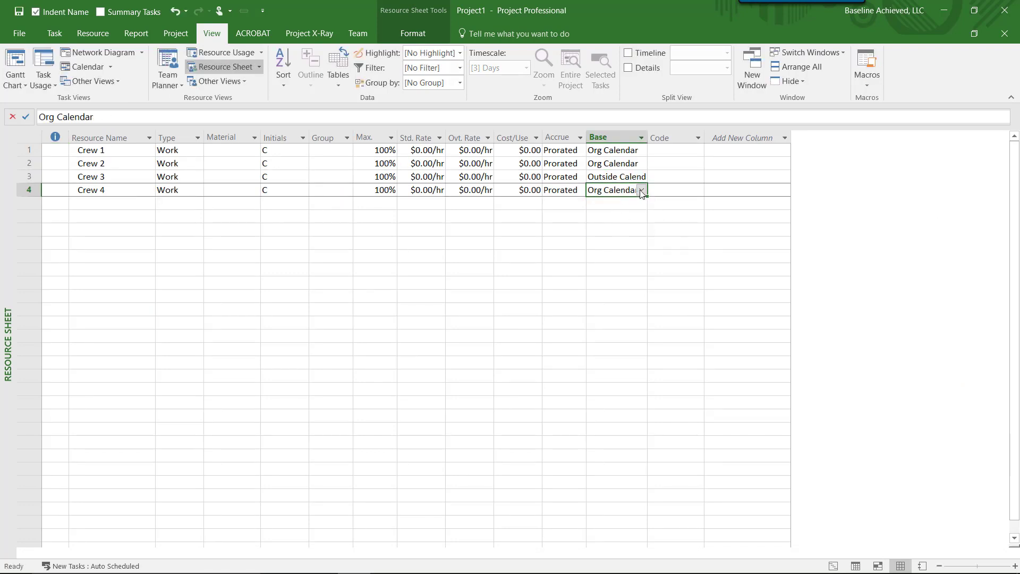
pyautogui.click(642, 190)
pyautogui.click(625, 232)
pyautogui.click(606, 255)
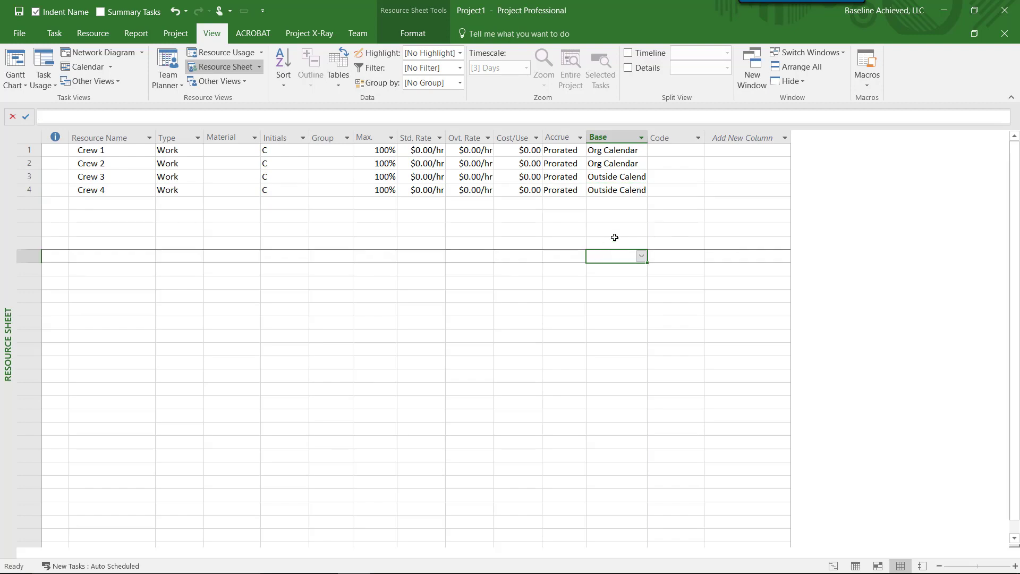
pyautogui.rightClick(8, 153)
pyautogui.click(53, 175)
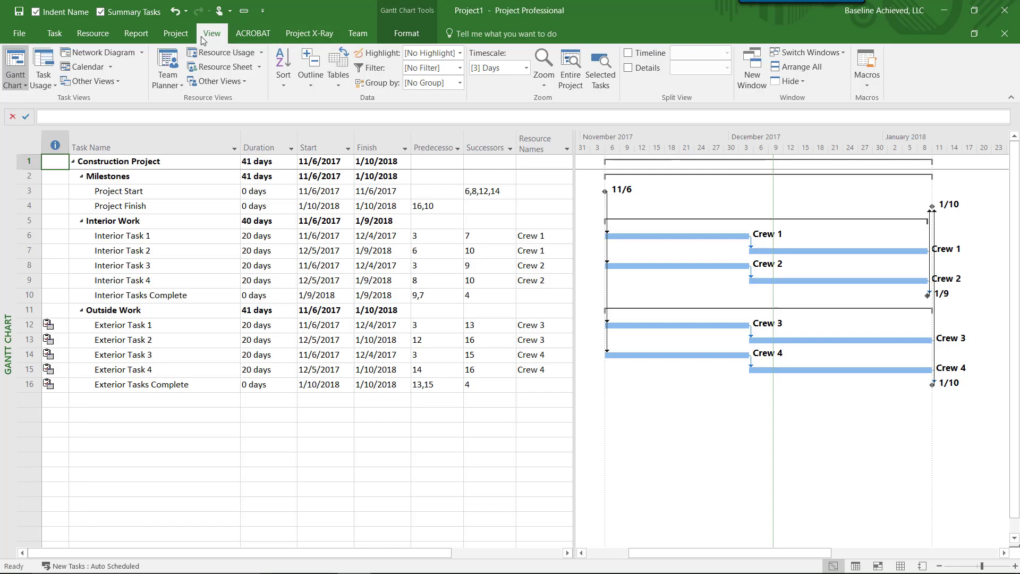
# Add an Inclement Weather exception on 12/11/2017 to the Org Calendar and apply the working time change.
pyautogui.click(175, 34)
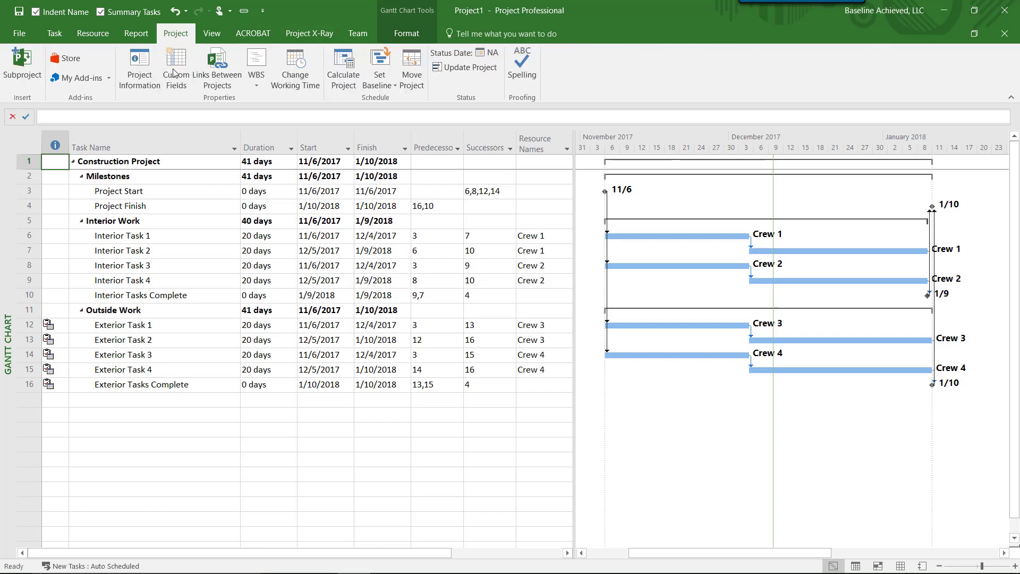
pyautogui.click(295, 69)
pyautogui.click(383, 352)
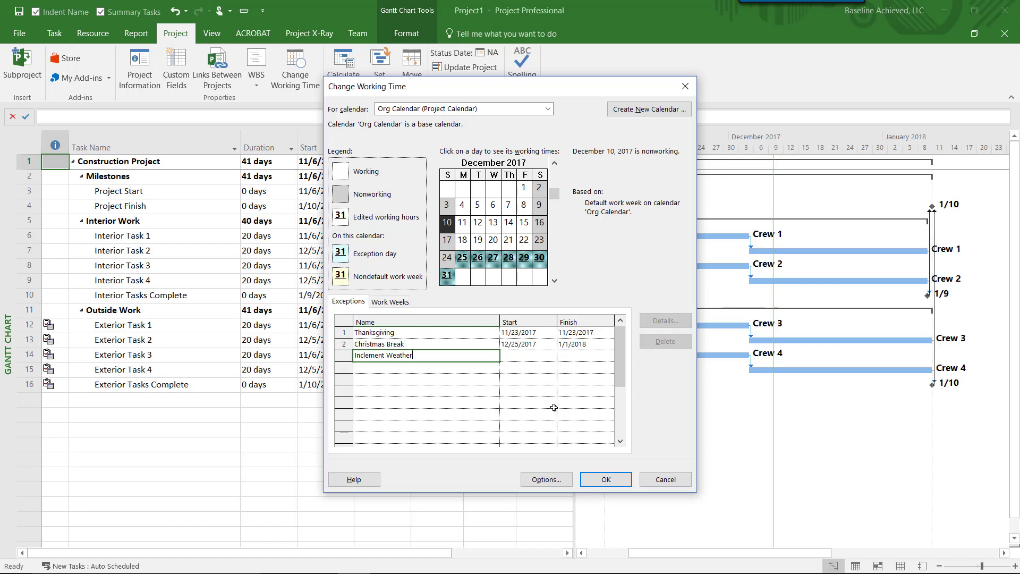
pyautogui.click(533, 358)
pyautogui.click(552, 357)
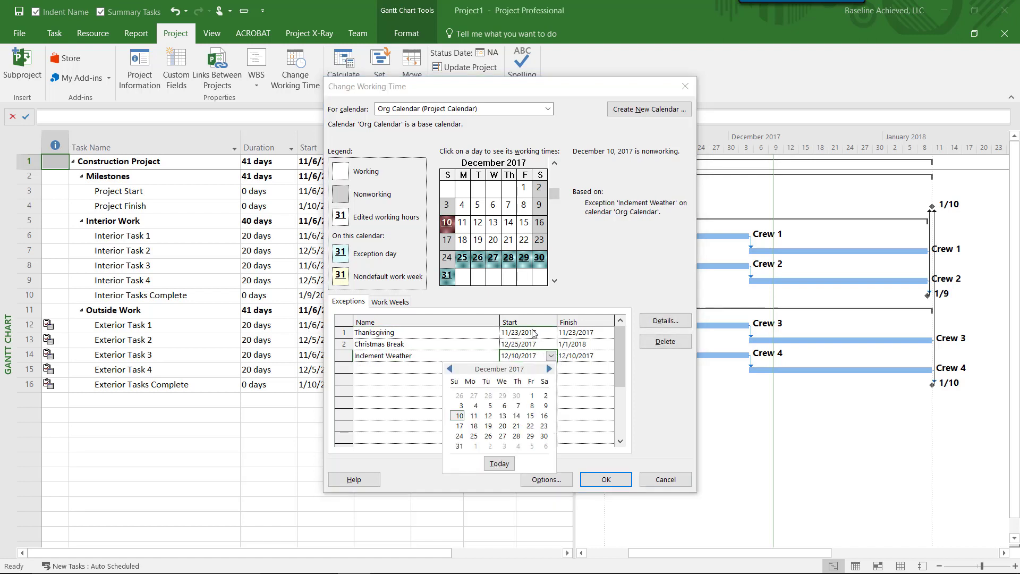
pyautogui.click(474, 415)
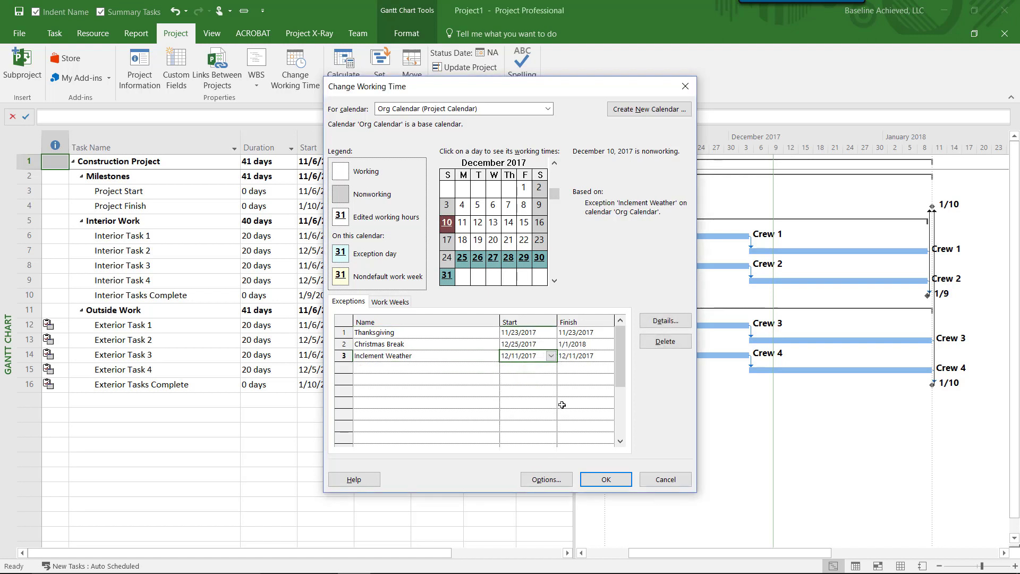
pyautogui.click(607, 480)
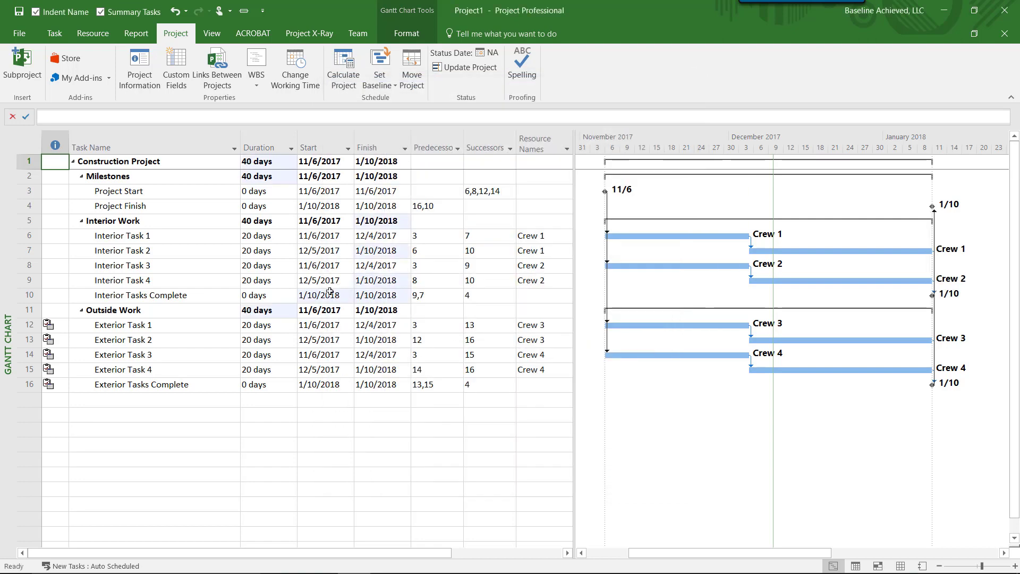
# Add an Inclement Weather exception on 12/11/2017 to the Outside Calendar and apply the working time change.
pyautogui.click(291, 83)
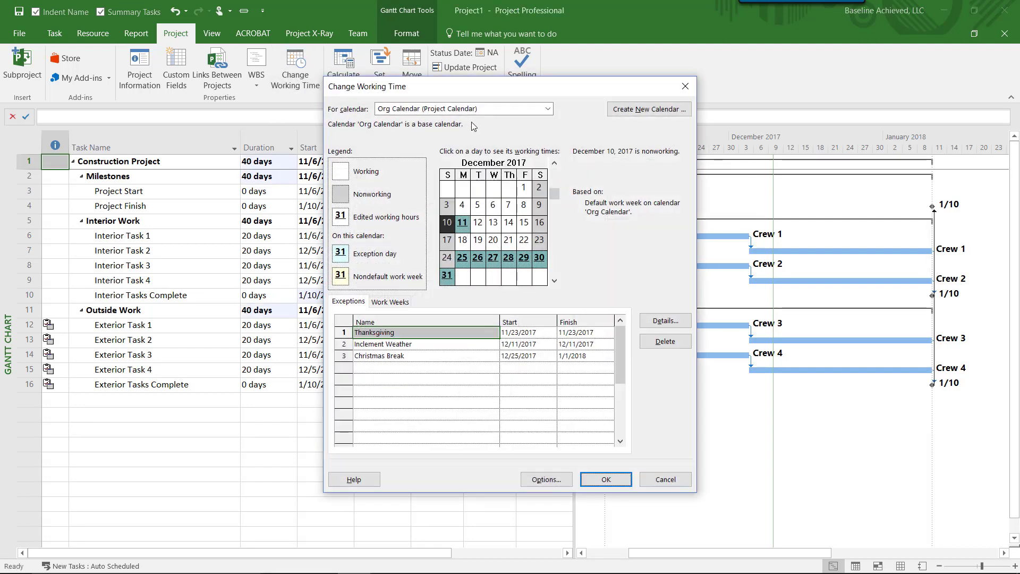
pyautogui.click(479, 110)
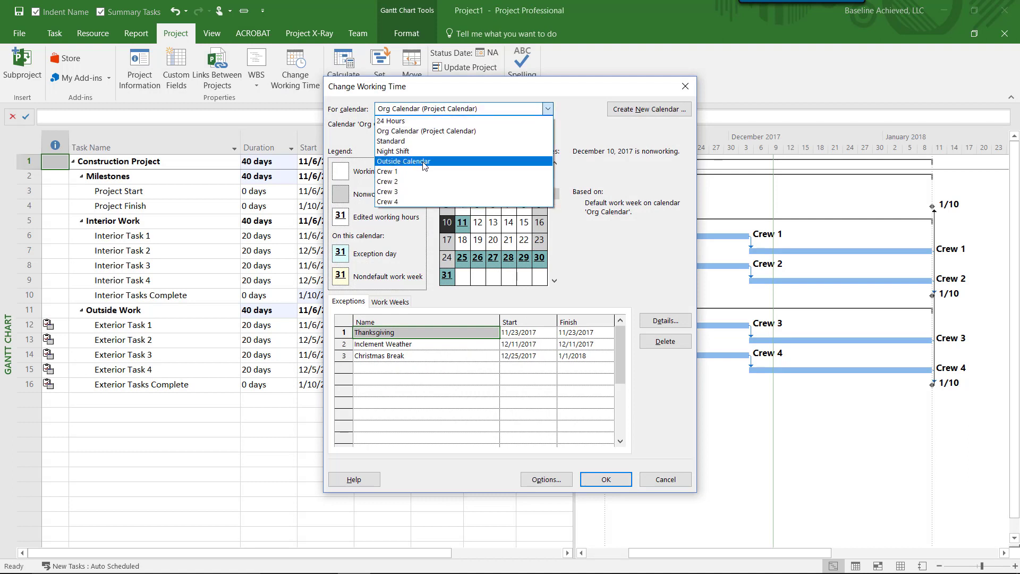
pyautogui.click(403, 161)
pyautogui.click(375, 365)
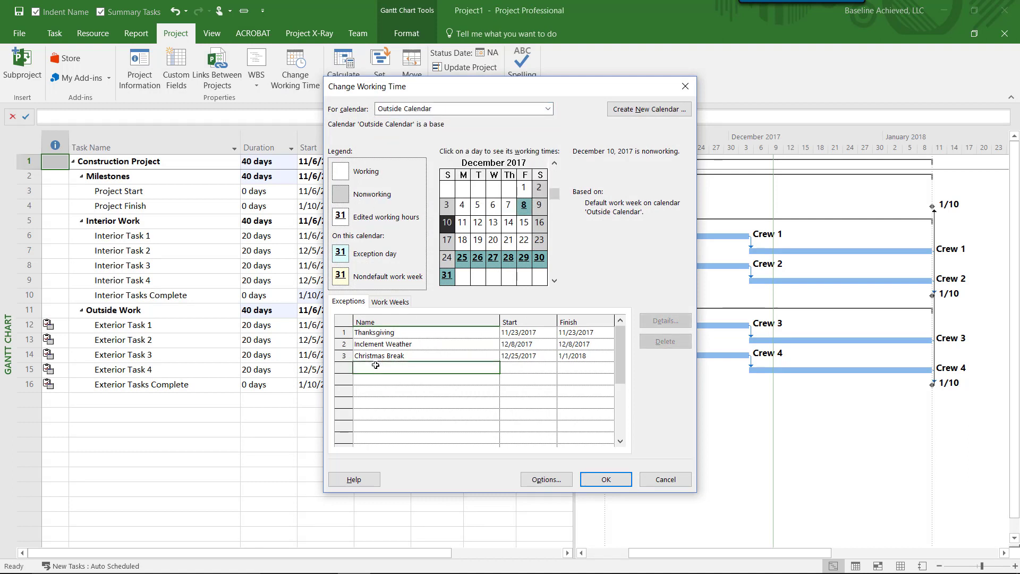
pyautogui.write('Inclement Wea')
pyautogui.click(539, 370)
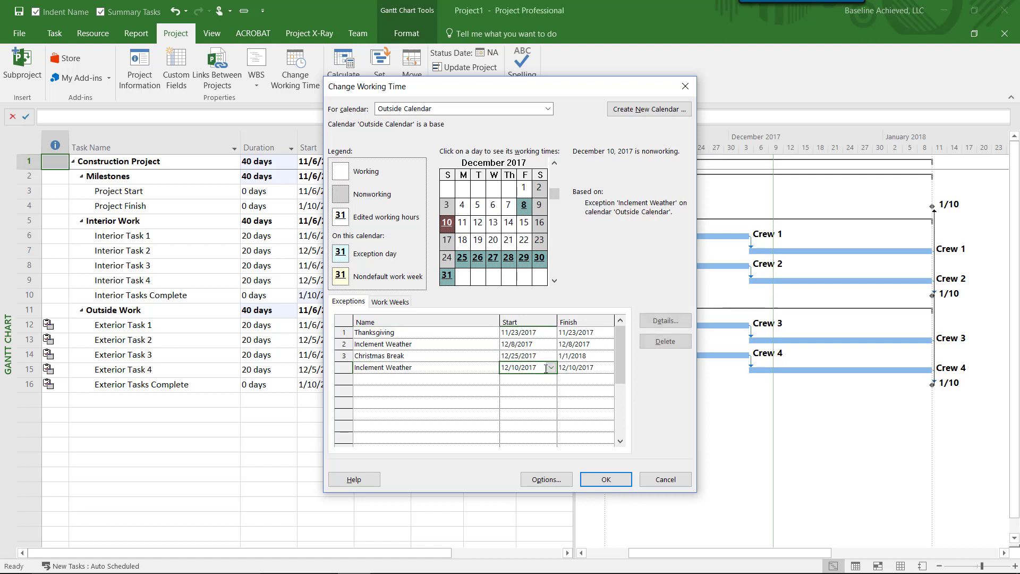
pyautogui.click(551, 368)
pyautogui.click(476, 429)
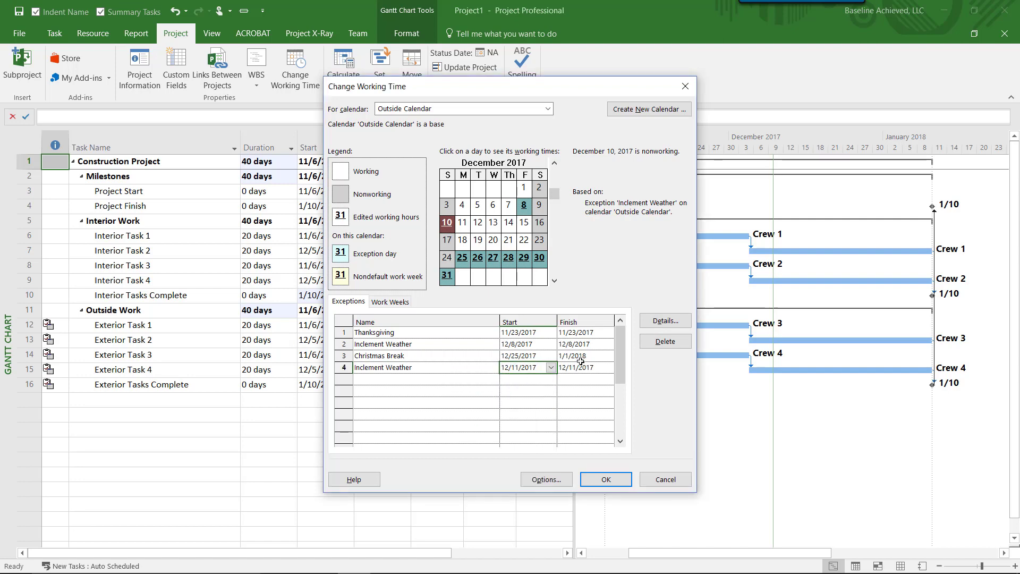
pyautogui.click(605, 480)
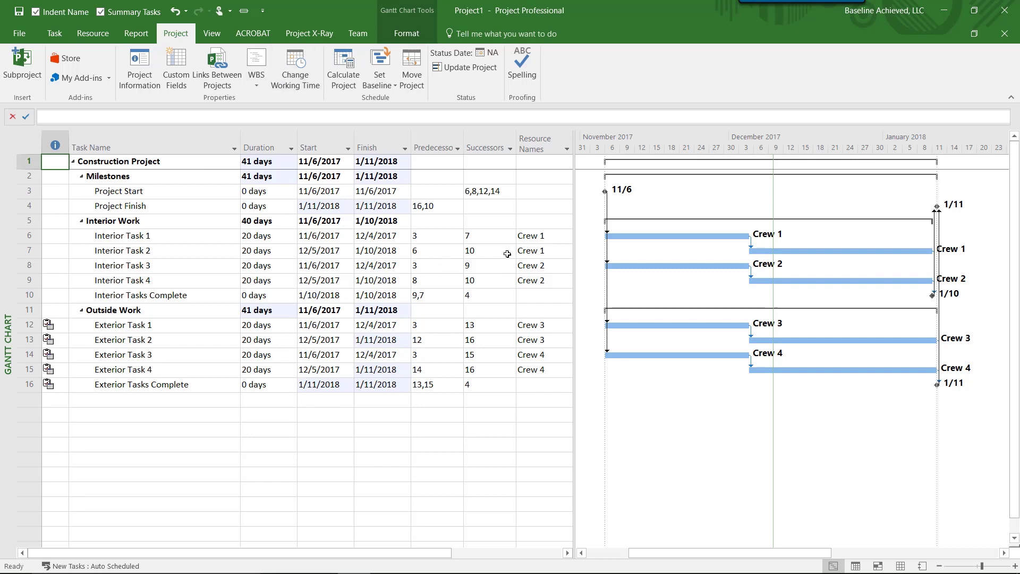
# Insert an Assigned To column after Resource Names in the task table.
pyautogui.moveTo(578, 236); pyautogui.dragTo(680, 236)
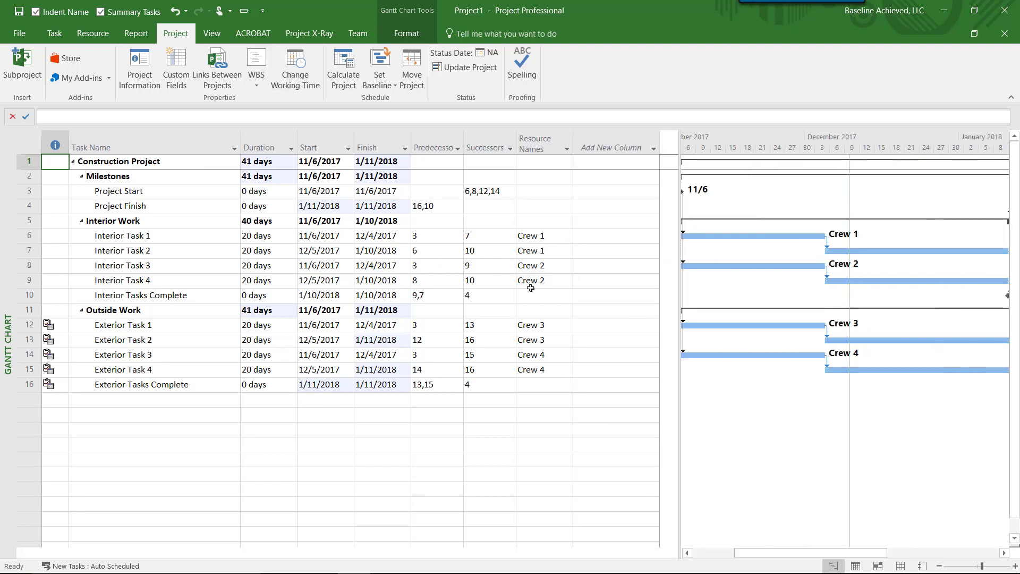
pyautogui.rightClick(596, 139)
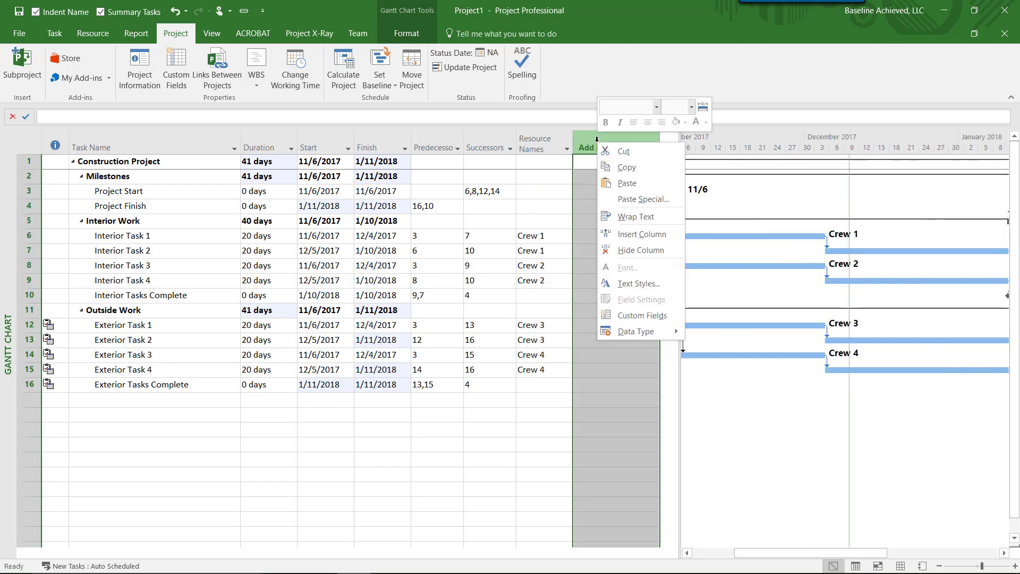
pyautogui.click(651, 239)
pyautogui.write('ad')
pyautogui.press('BackSpace')
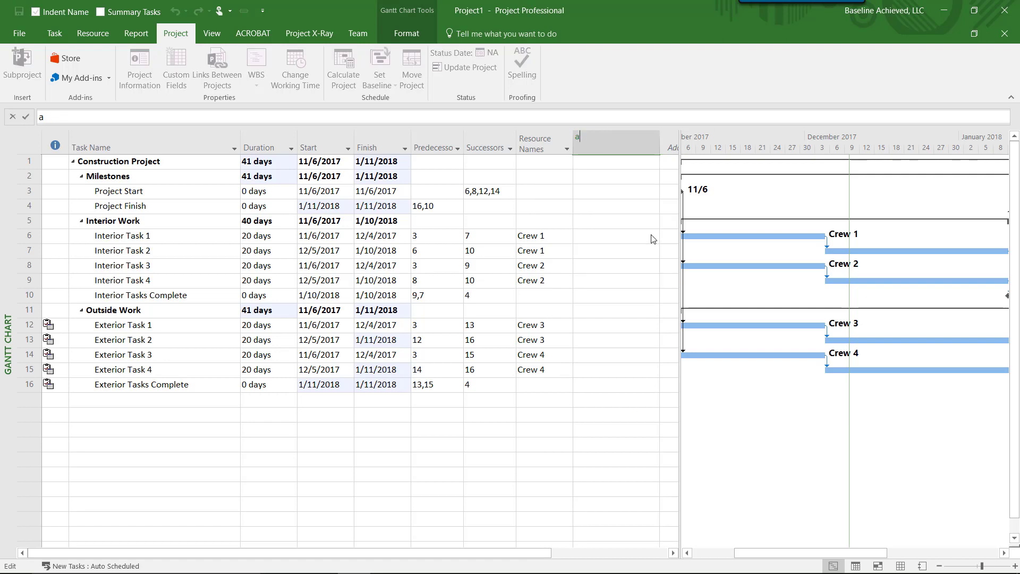
pyautogui.write('ss')
pyautogui.press('Return')
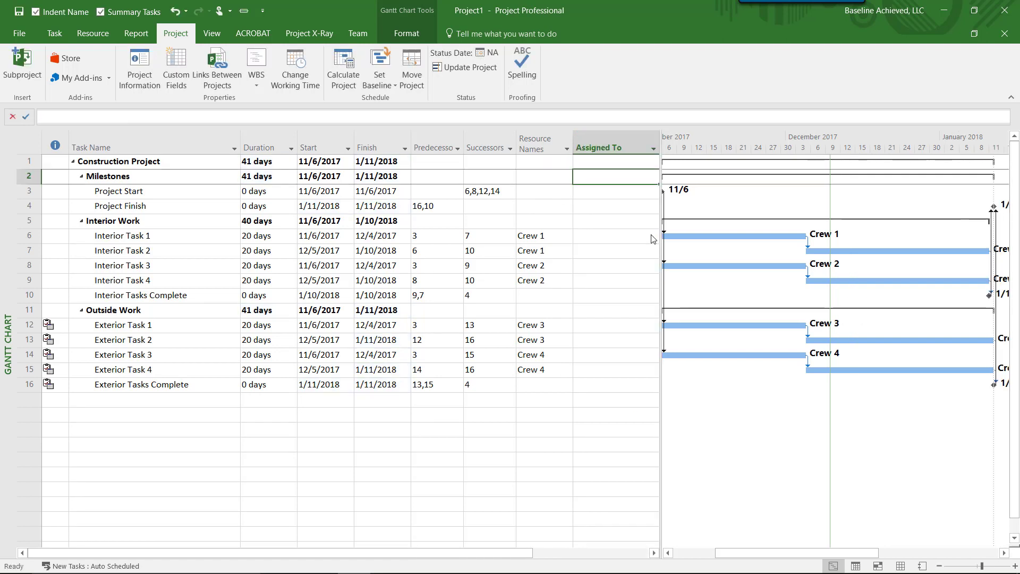
# Copy the crew names of the interior and exterior tasks from Resource Names into the Assigned To column.
pyautogui.moveTo(540, 235); pyautogui.dragTo(542, 369)
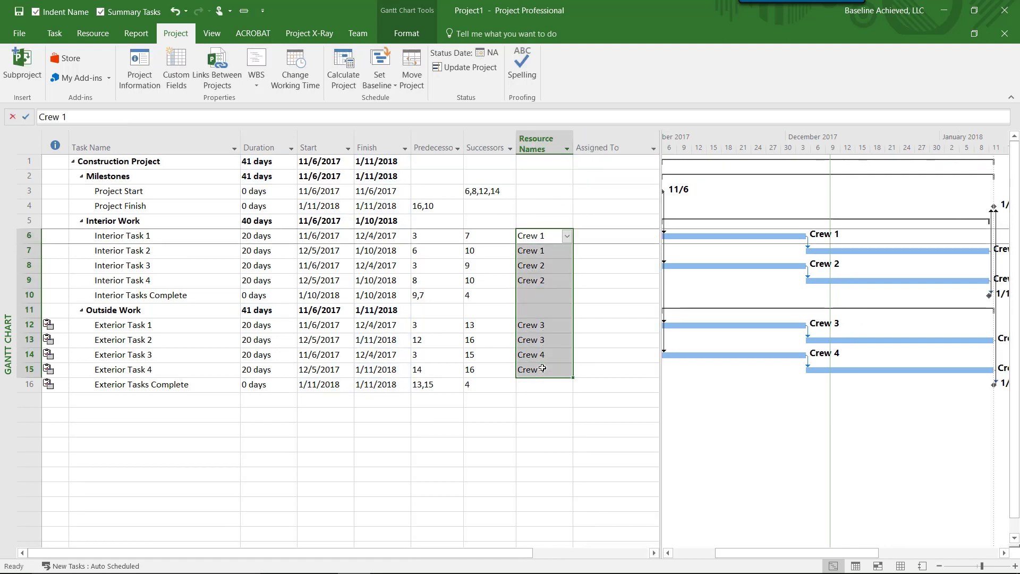
pyautogui.hotkey('ctrl', 'c')
pyautogui.click(594, 236)
pyautogui.hotkey('ctrl', 'v')
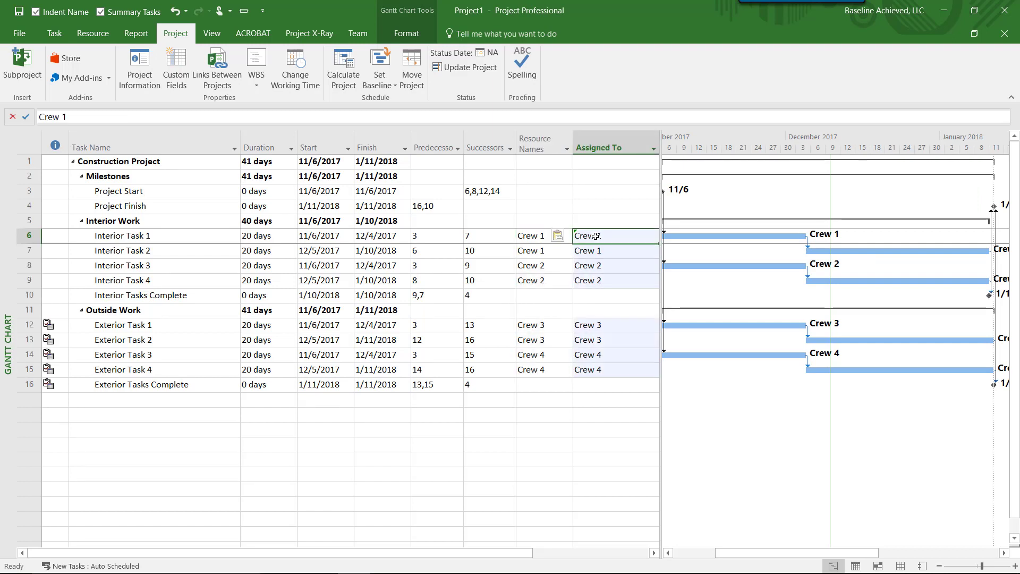
# Clear the crew assignments of all interior and exterior tasks from Resource Names and hide that column.
pyautogui.moveTo(538, 236); pyautogui.dragTo(536, 380)
pyautogui.press('Delete')
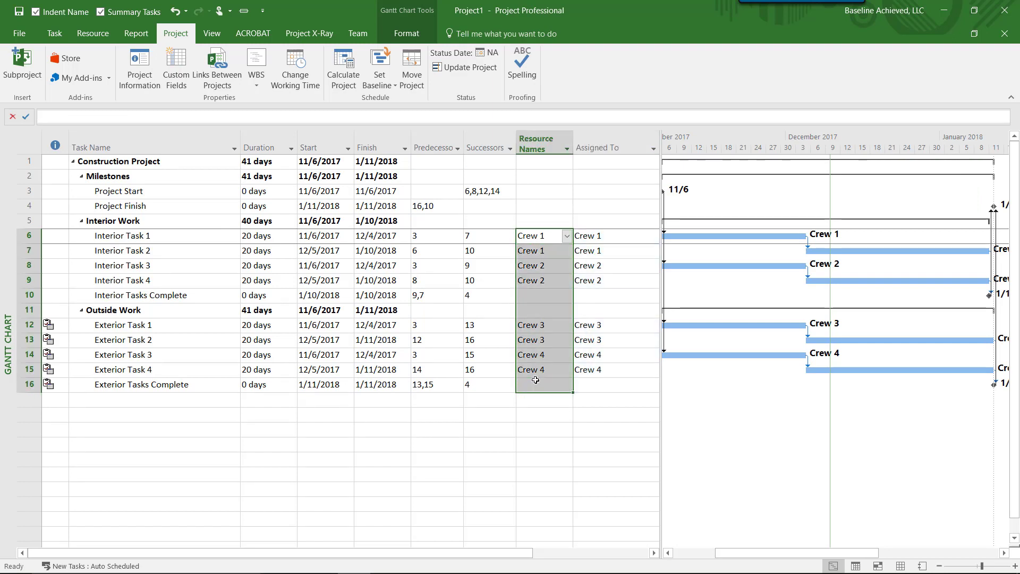
pyautogui.rightClick(538, 141)
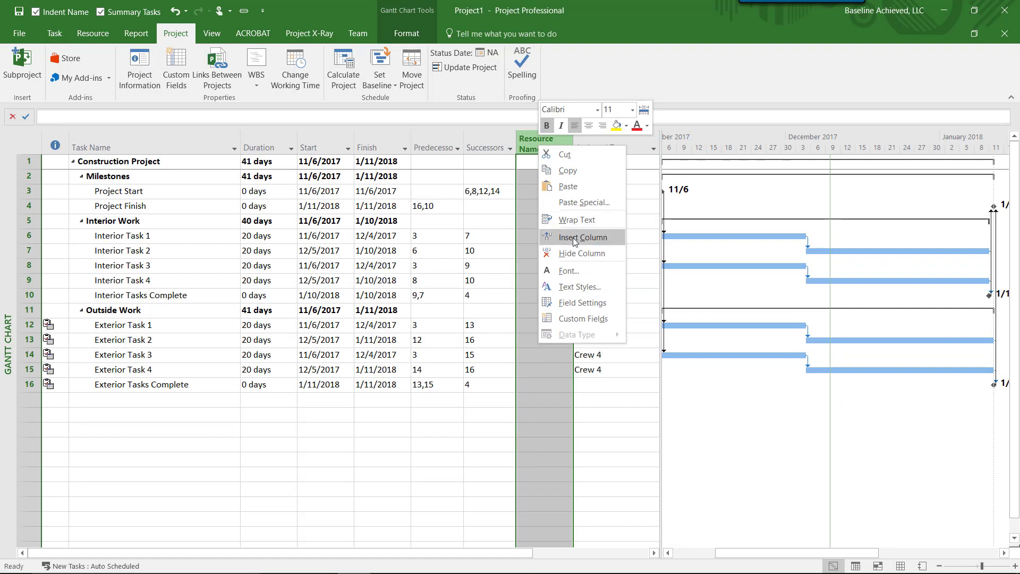
pyautogui.click(577, 254)
pyautogui.click(478, 308)
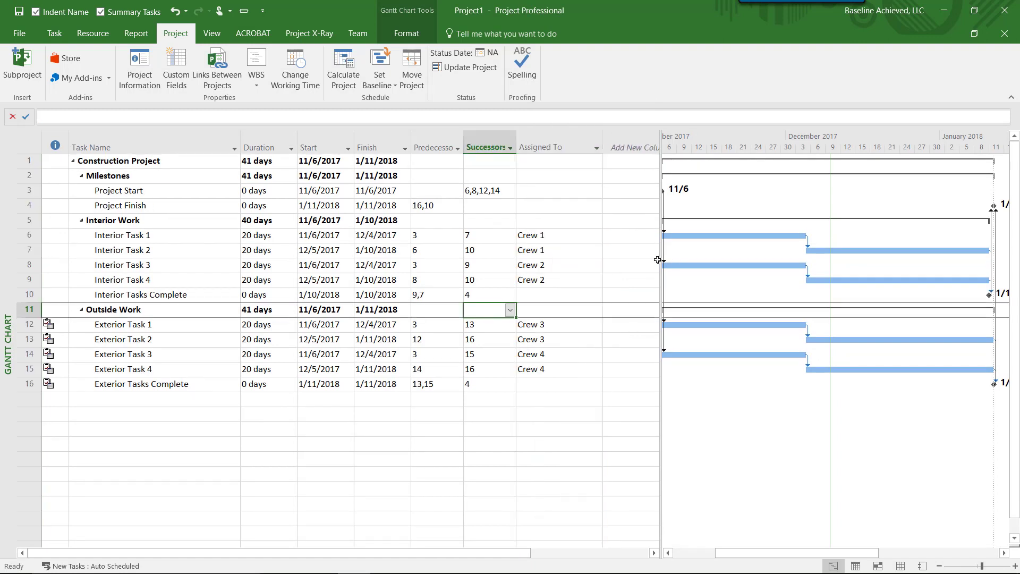
pyautogui.moveTo(660, 260); pyautogui.dragTo(602, 265)
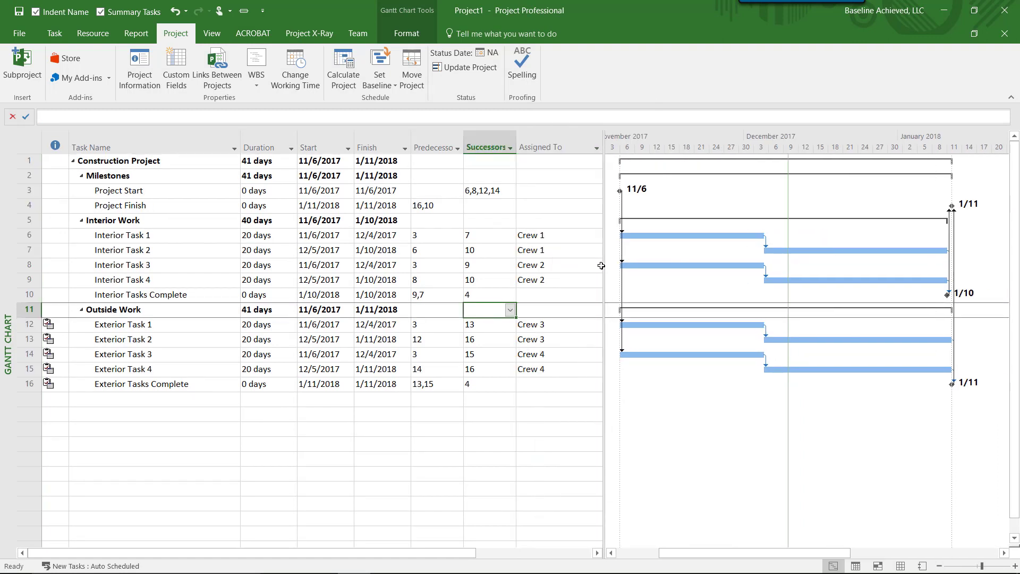
# Add an Inclement Weather exception on 12/18/2017 to the Org Calendar and apply the working time change.
pyautogui.click(386, 369)
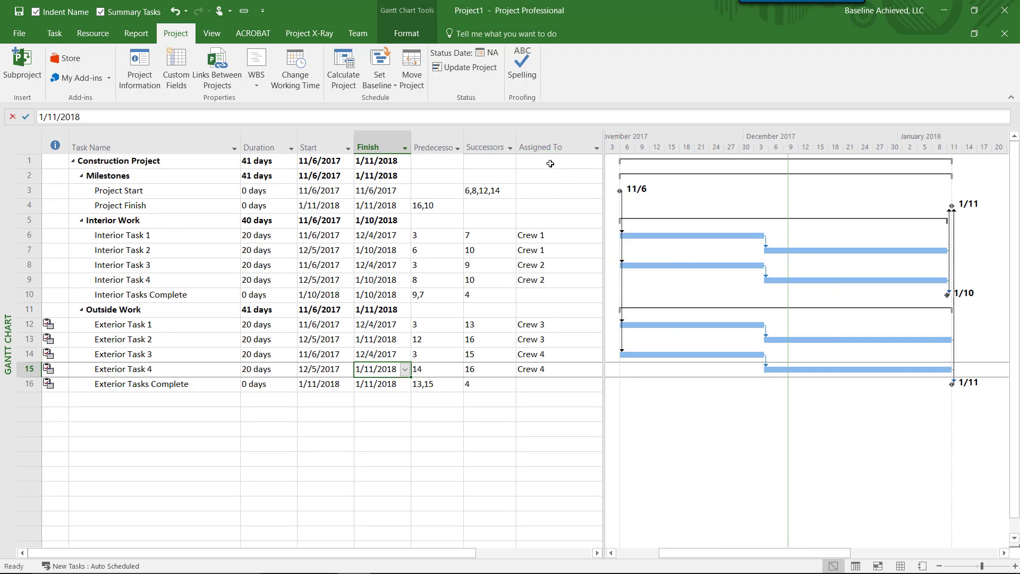
pyautogui.click(294, 67)
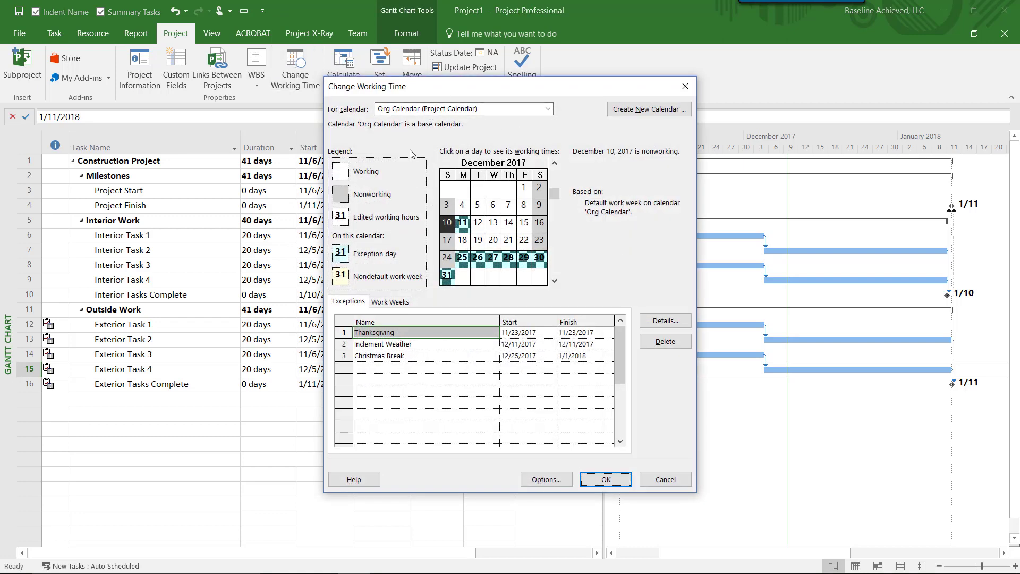
pyautogui.click(462, 242)
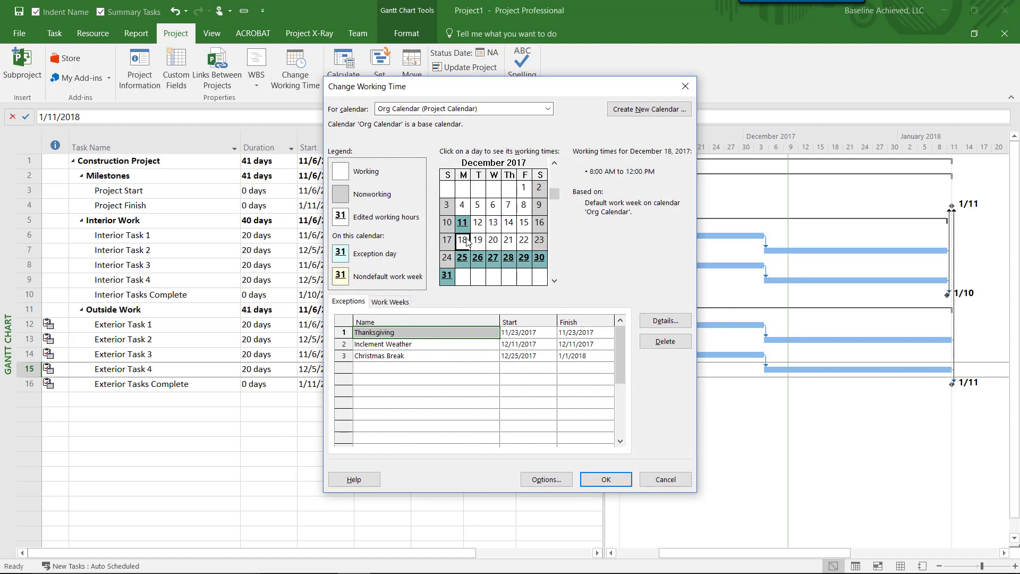
pyautogui.click(393, 366)
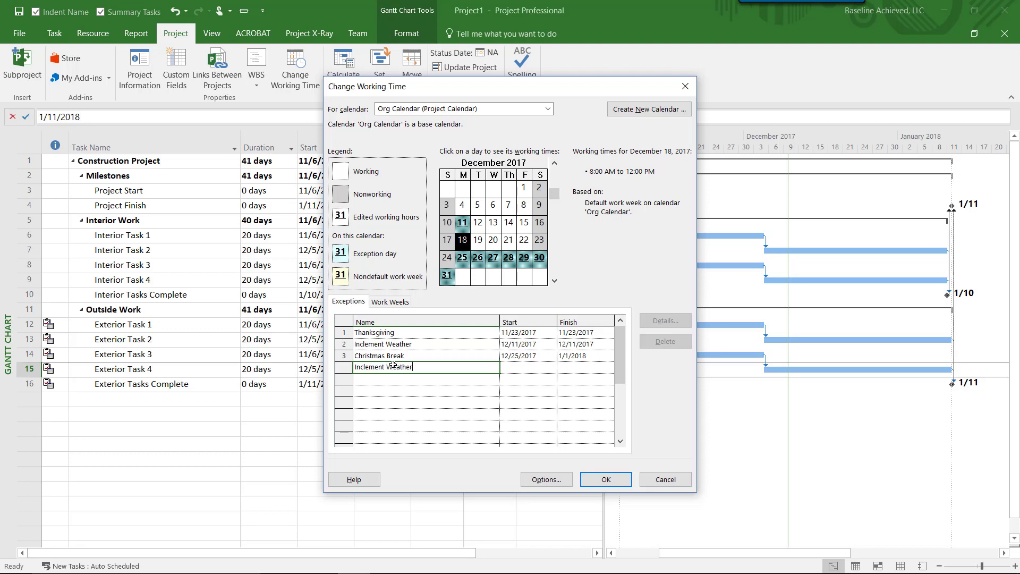
pyautogui.press('Return')
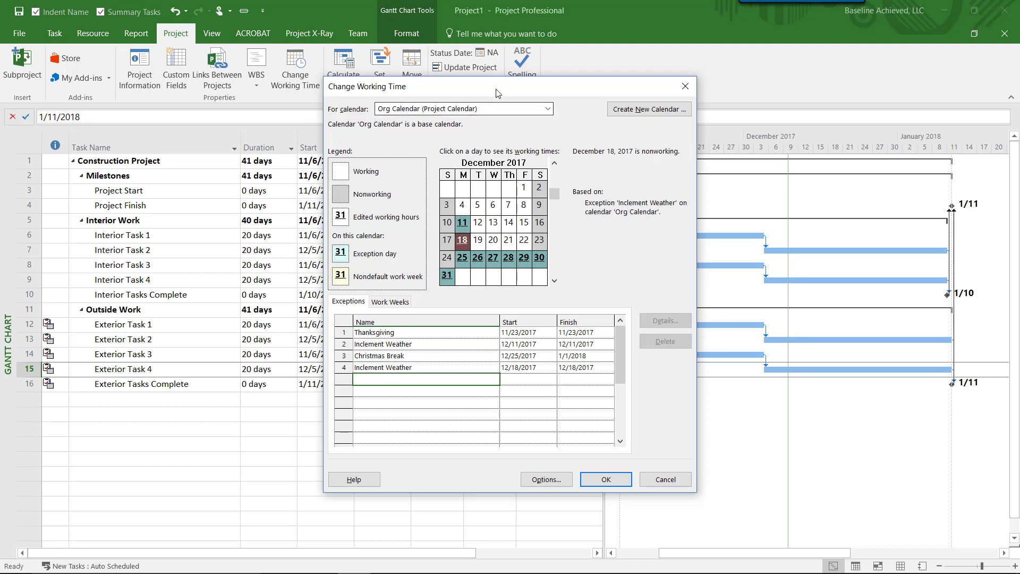
pyautogui.moveTo(498, 93); pyautogui.dragTo(680, 89)
pyautogui.click(788, 475)
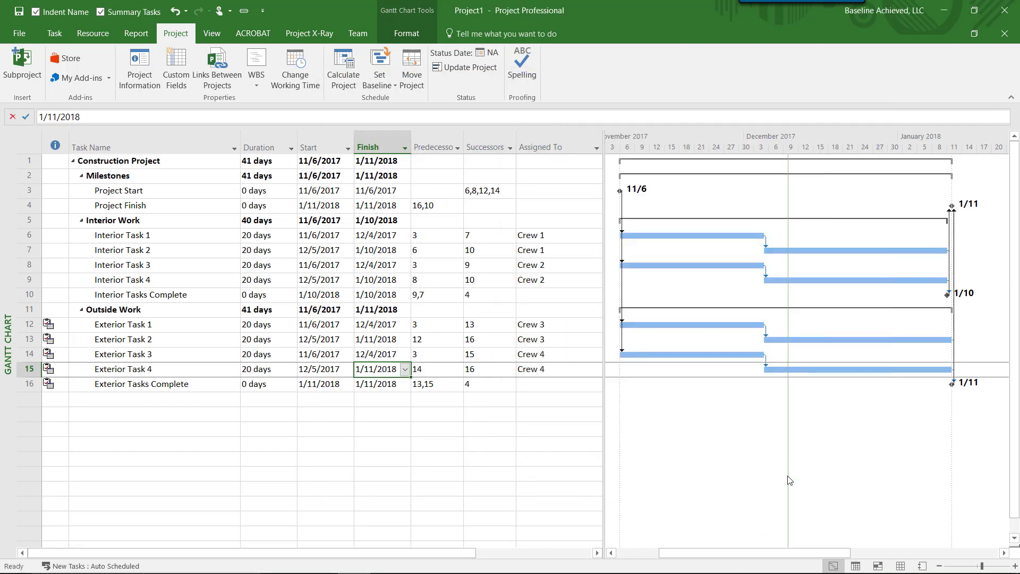
pyautogui.click(374, 294)
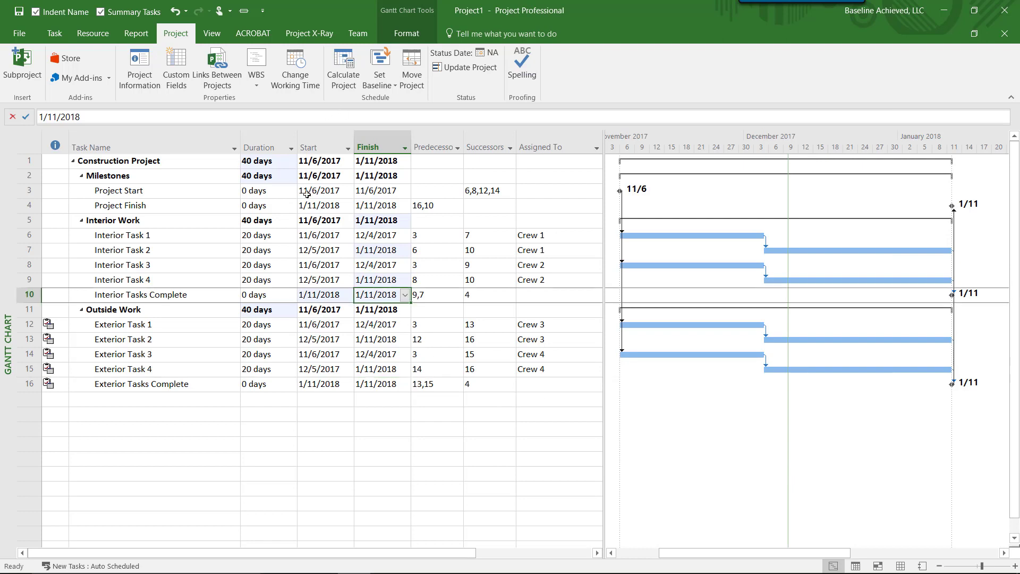
# Add an Inclement Weather exception on 12/18/2017 to the Outside Calendar and apply the working time change.
pyautogui.moveTo(24, 323); pyautogui.dragTo(17, 383)
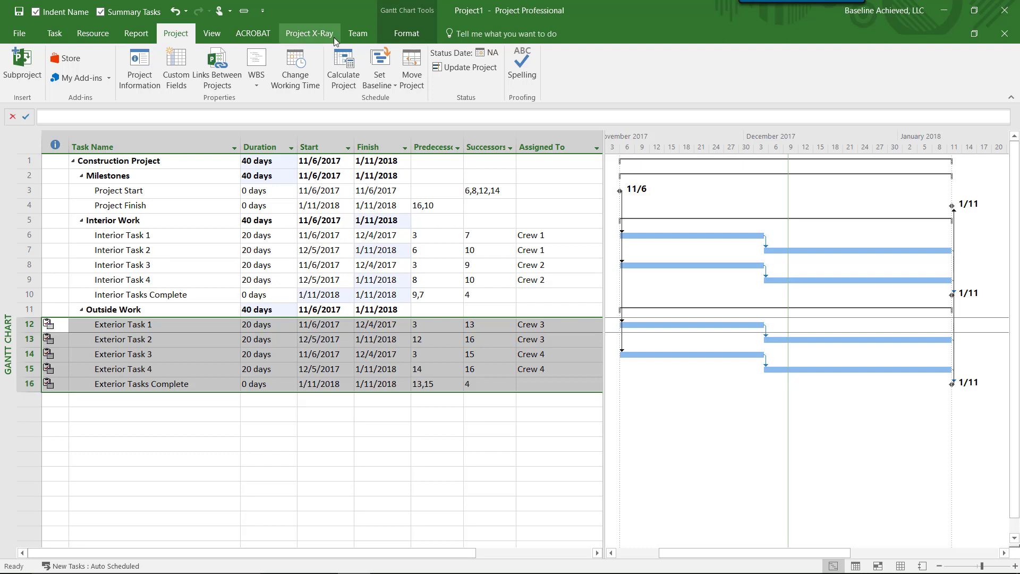
pyautogui.click(295, 69)
pyautogui.click(441, 108)
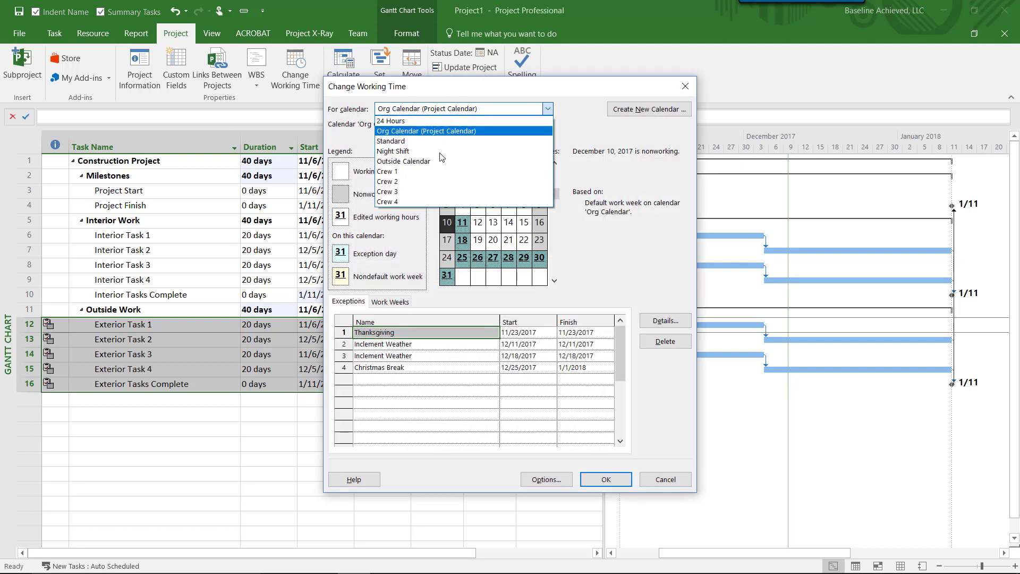
pyautogui.click(440, 161)
pyautogui.click(389, 378)
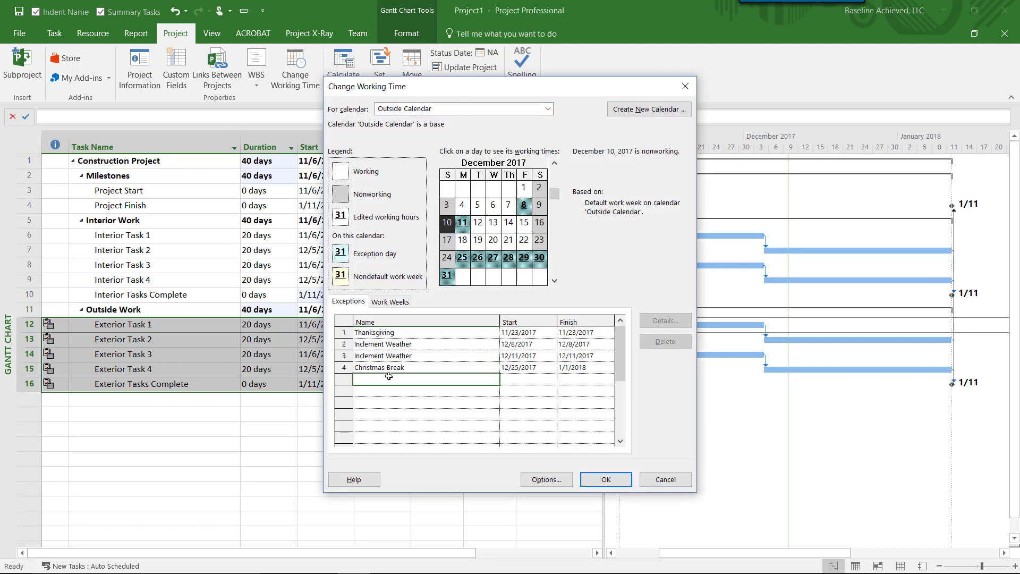
pyautogui.click(462, 240)
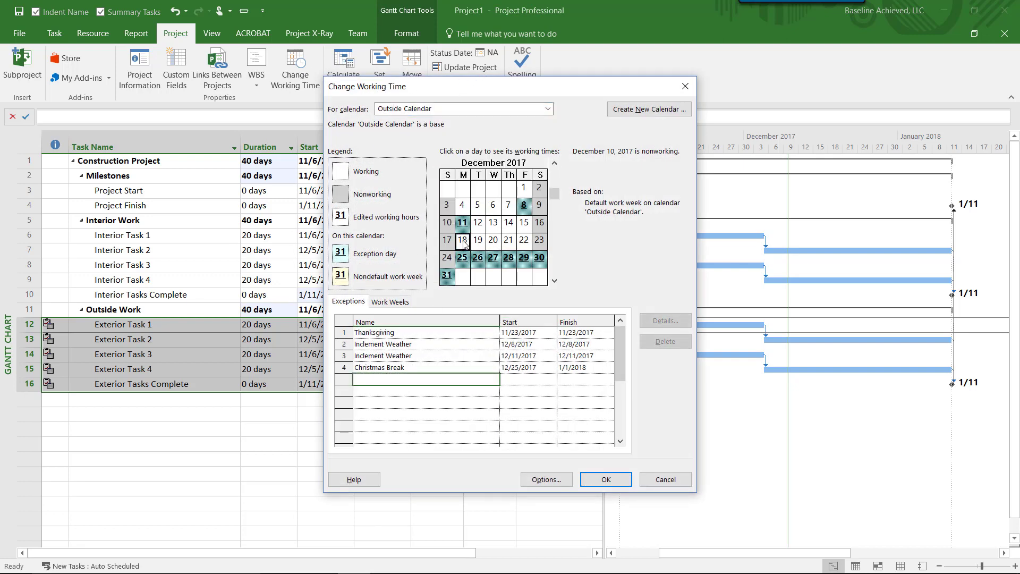
pyautogui.click(366, 379)
pyautogui.write('Inclemen')
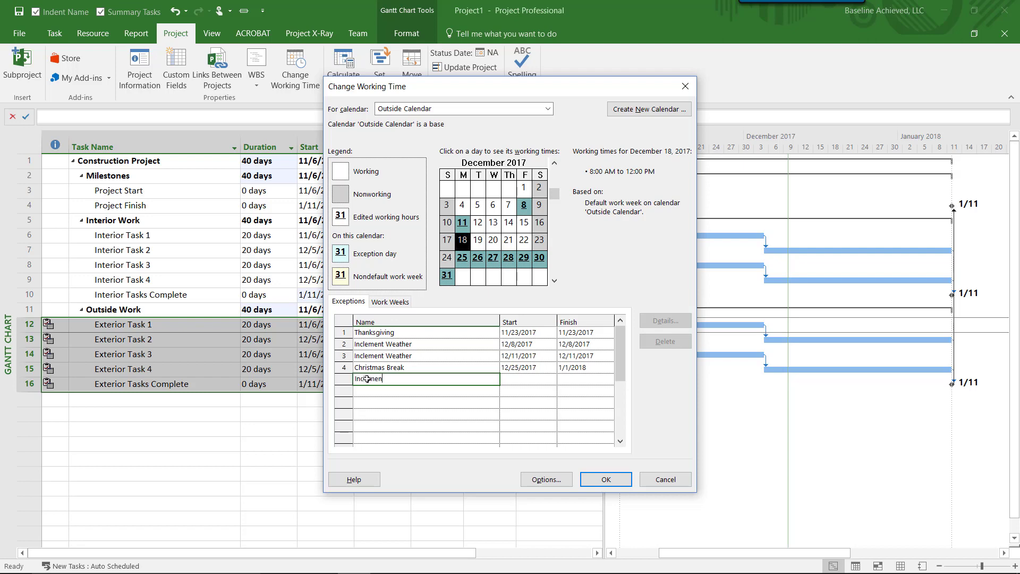
pyautogui.write('t Weather')
pyautogui.press('Return')
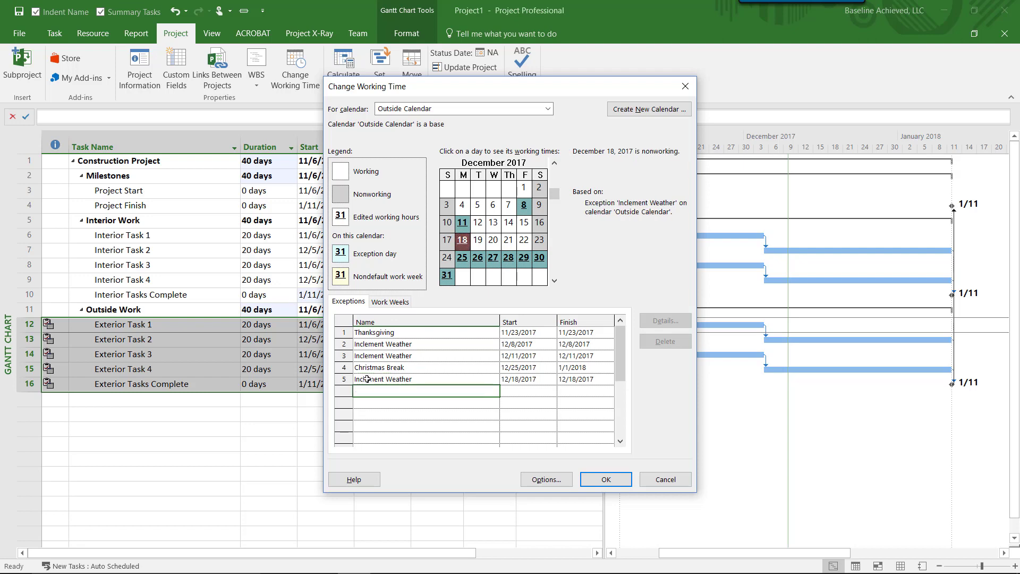
pyautogui.click(604, 478)
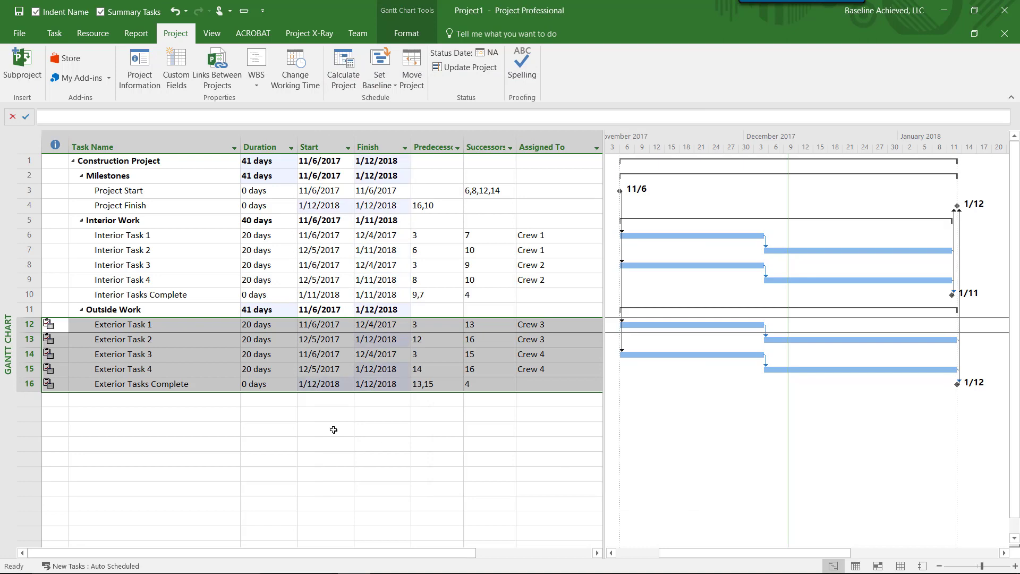
pyautogui.click(332, 428)
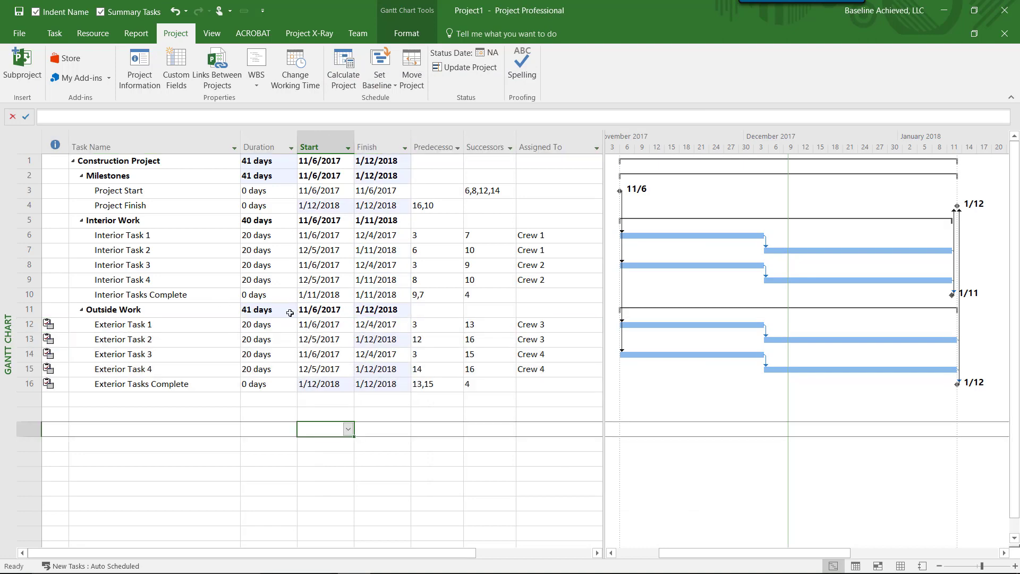
# Compare the exceptions listed in the Outside Calendar with those in the Org Calendar.
pyautogui.click(295, 69)
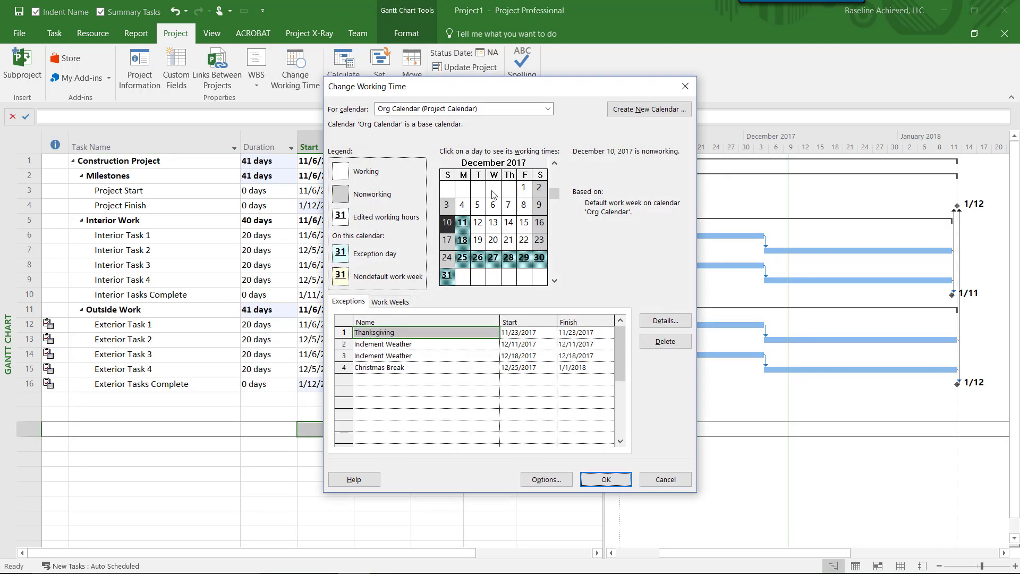
pyautogui.click(431, 112)
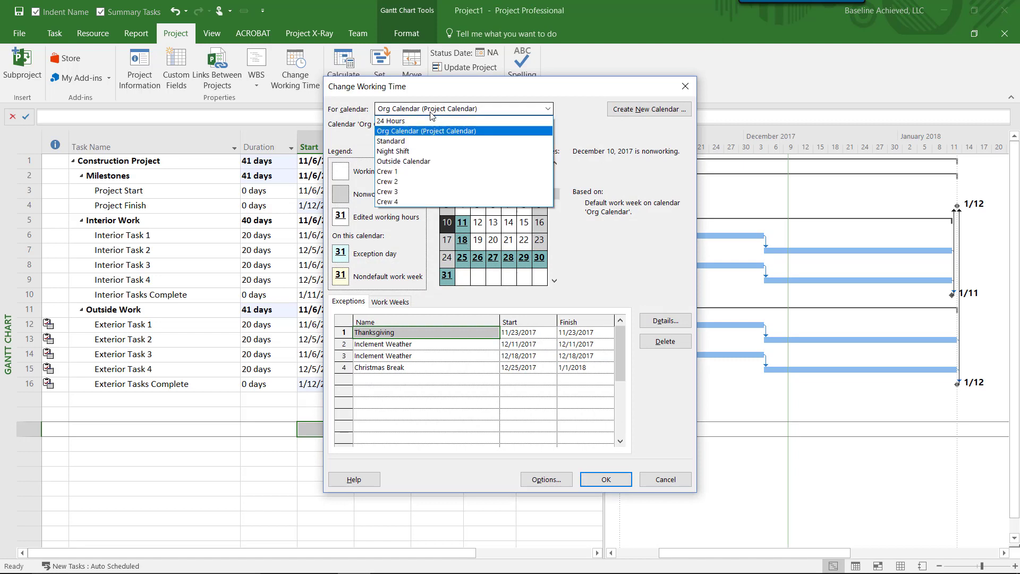
pyautogui.press('Down')
pyautogui.press('Down')
pyautogui.press('Down')
pyautogui.press('Return')
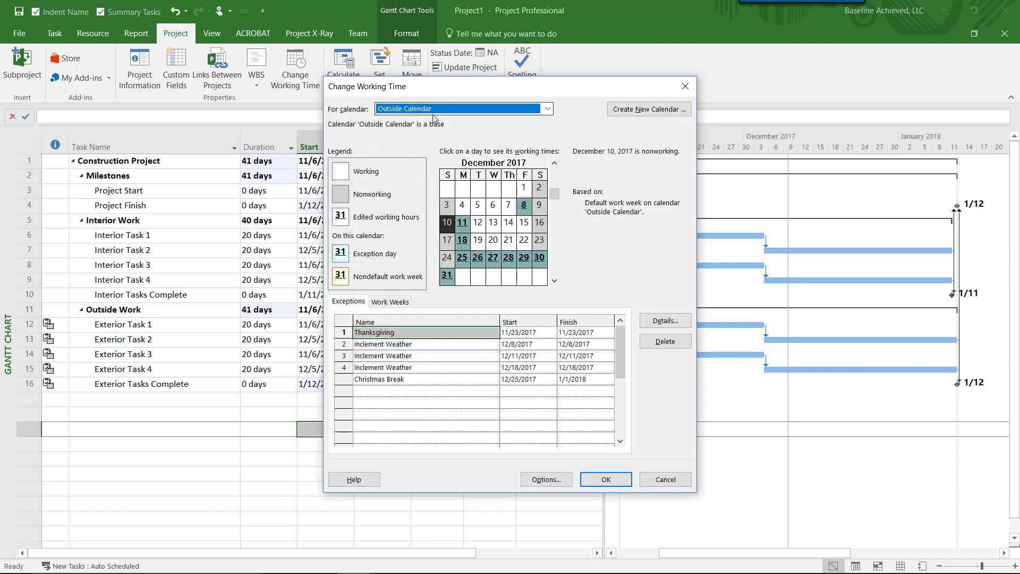
pyautogui.click(433, 110)
pyautogui.click(422, 130)
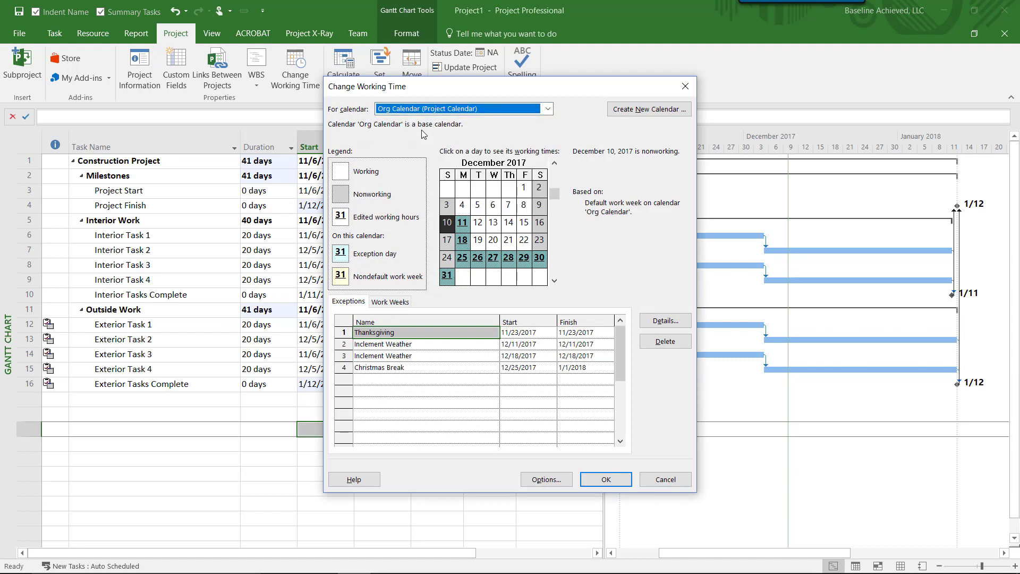